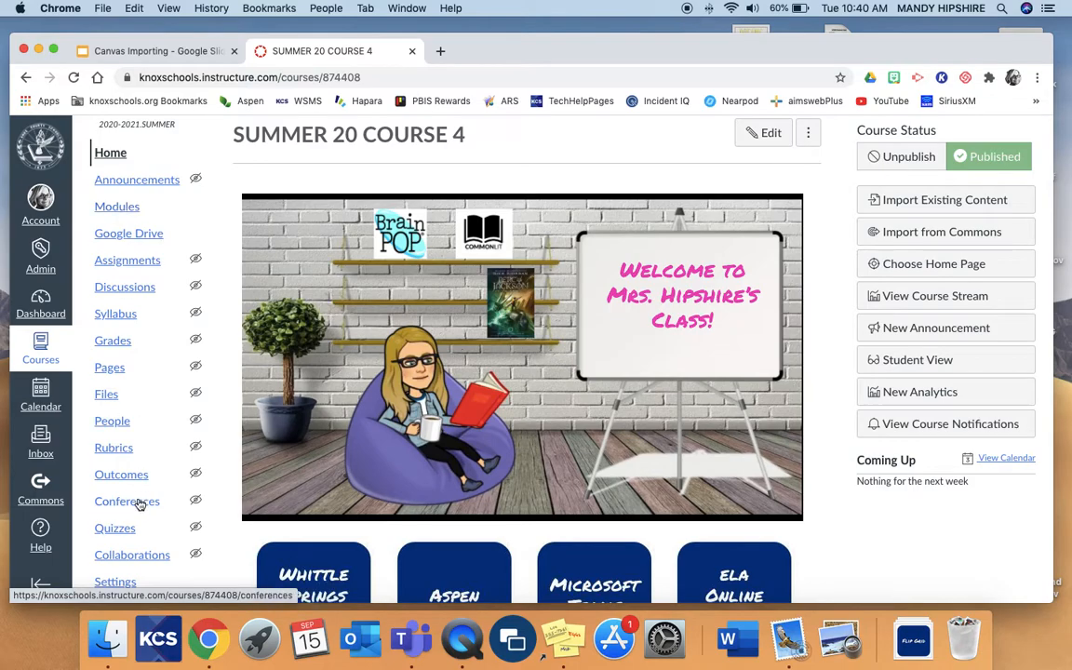
Start a new quiz in the course's Quizzes section using the New Quizzes engine.
{"action": "left_click", "coordinate": [115, 528]}
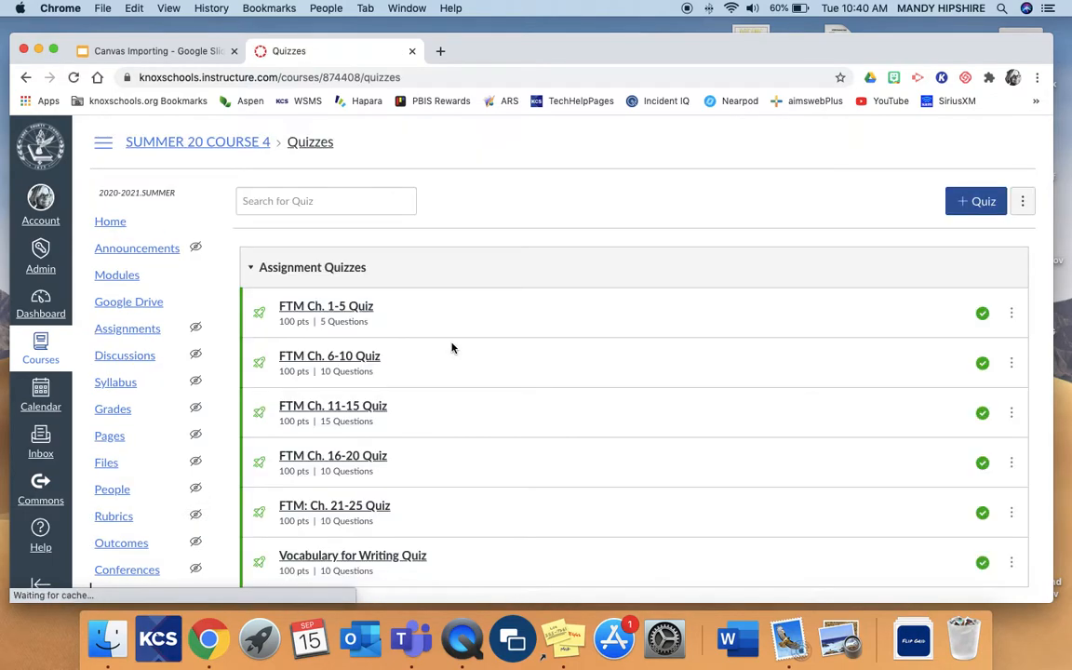
{"action": "left_click", "coordinate": [973, 205]}
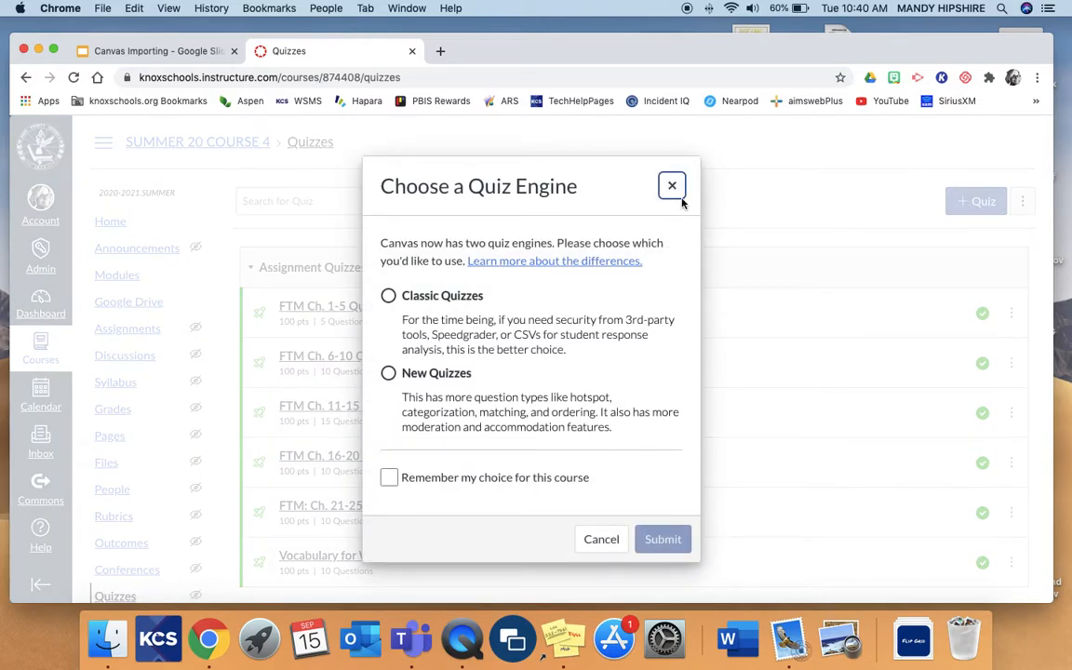
{"action": "left_click", "coordinate": [388, 373]}
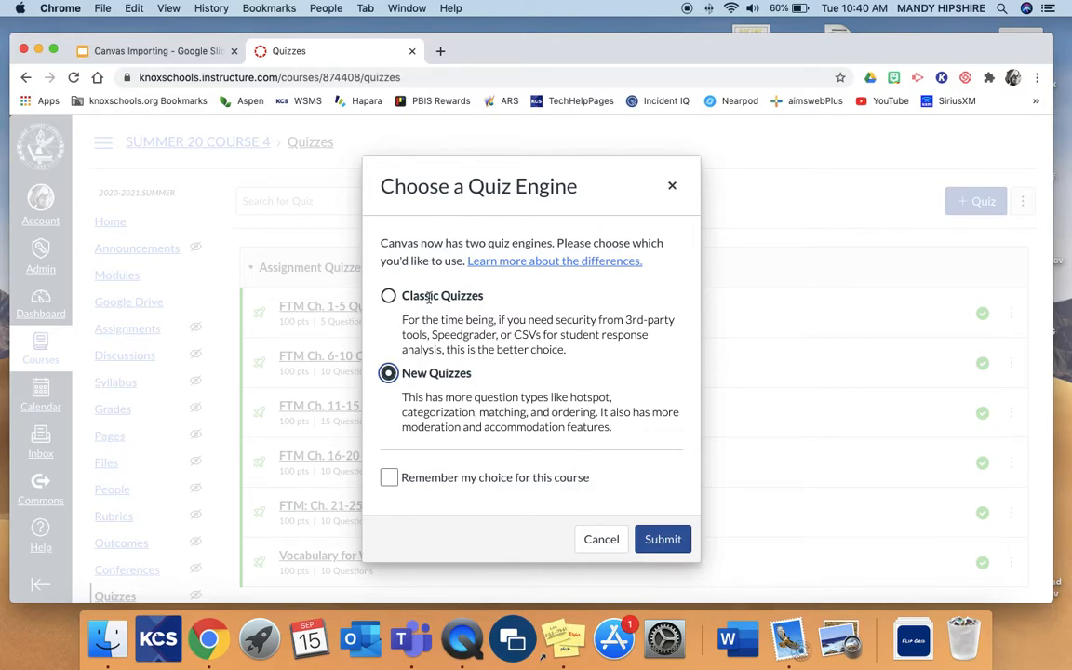
{"action": "left_click", "coordinate": [664, 544]}
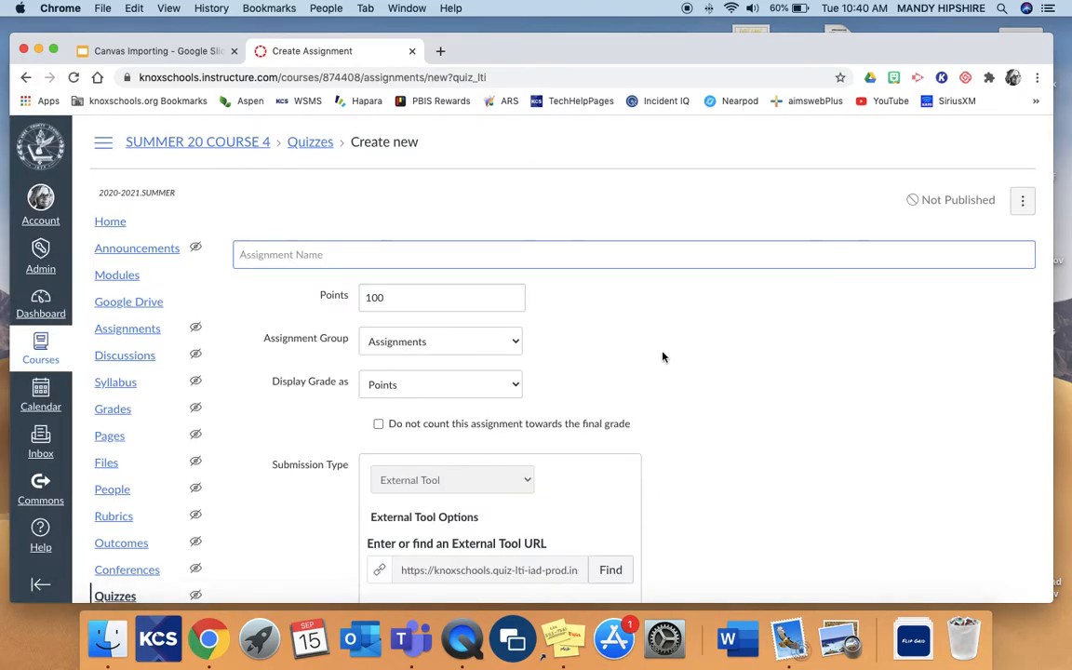
Name the quiz "Test New Quiz" and save it without publishing.
{"action": "type", "text": "Test New Quiz"}
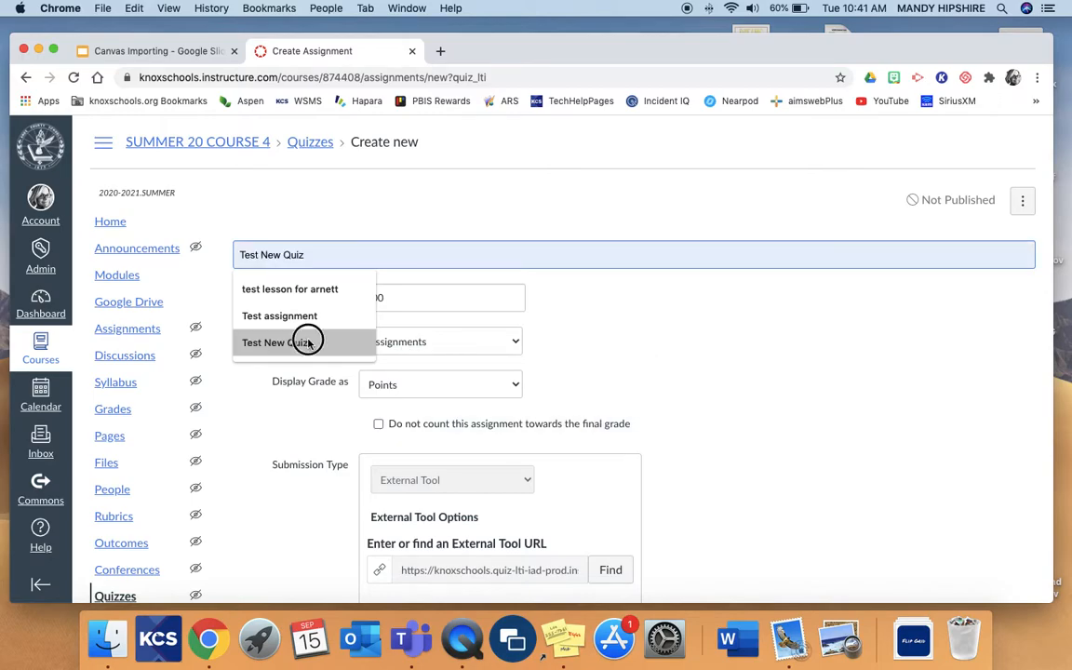
{"action": "left_click", "coordinate": [308, 343]}
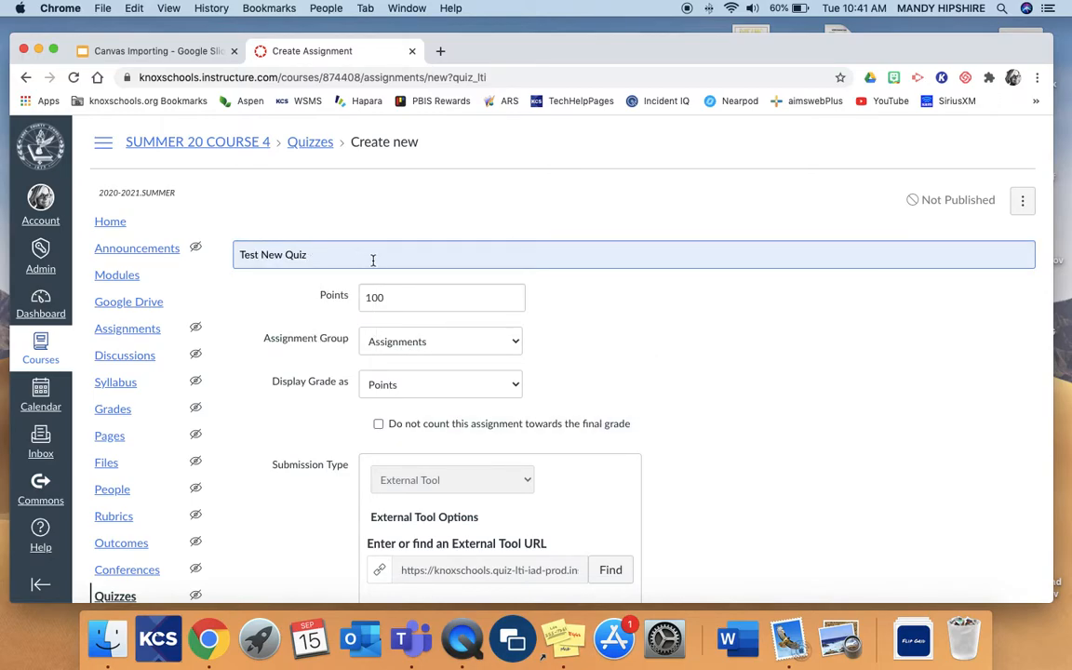
{"action": "scroll", "coordinate": [433, 410], "scroll_direction": "down", "scroll_amount": 10}
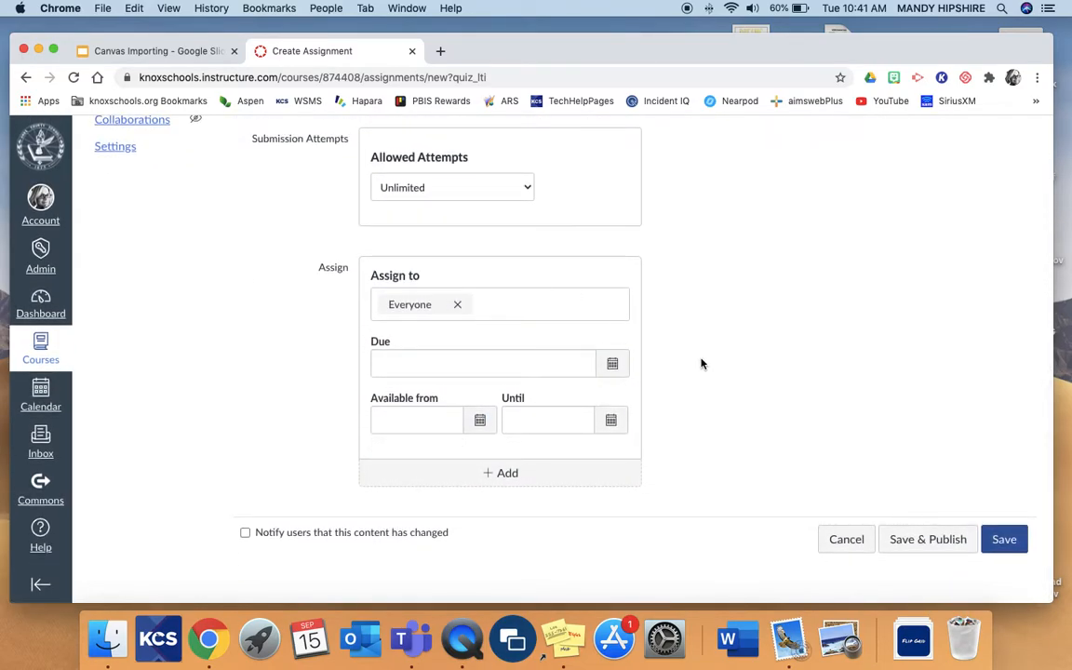
{"action": "left_click", "coordinate": [1005, 540]}
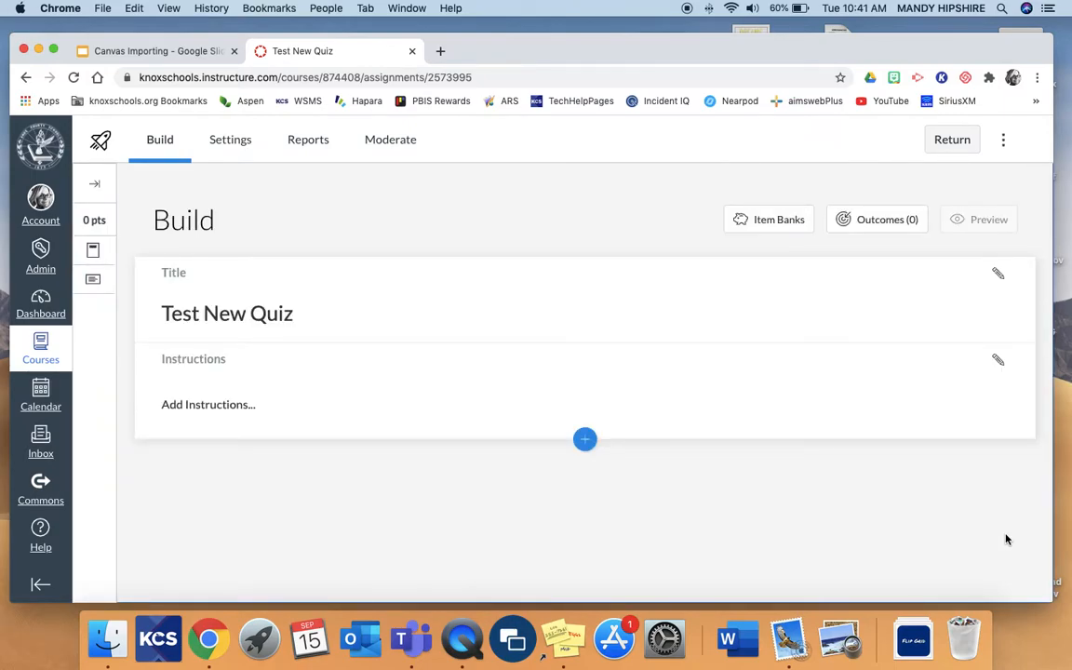
Add the quiz instructions "Take the quiz and follow directions.".
{"action": "left_click", "coordinate": [999, 362]}
{"action": "type", "text": "Take"}
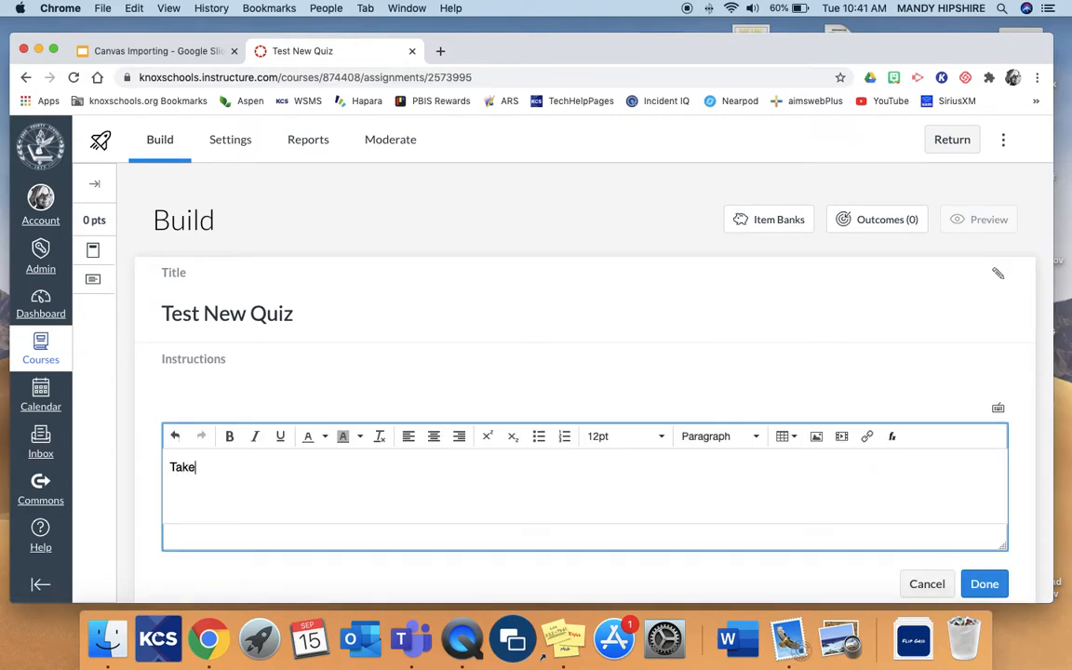
{"action": "type", "text": " the quiz and follow directions."}
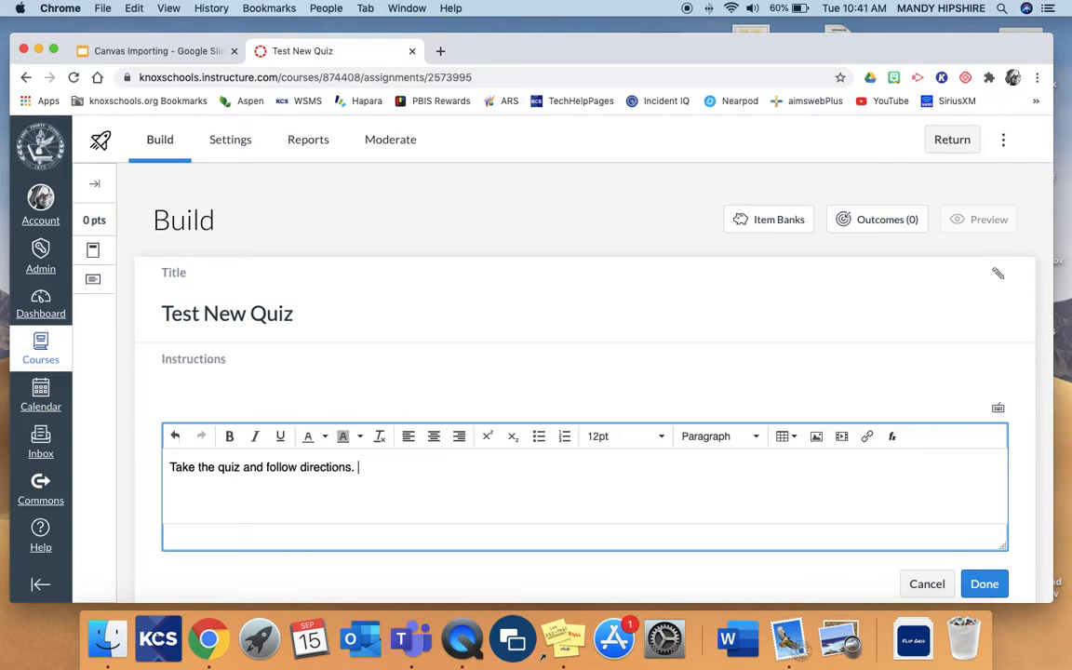
{"action": "left_click", "coordinate": [985, 584]}
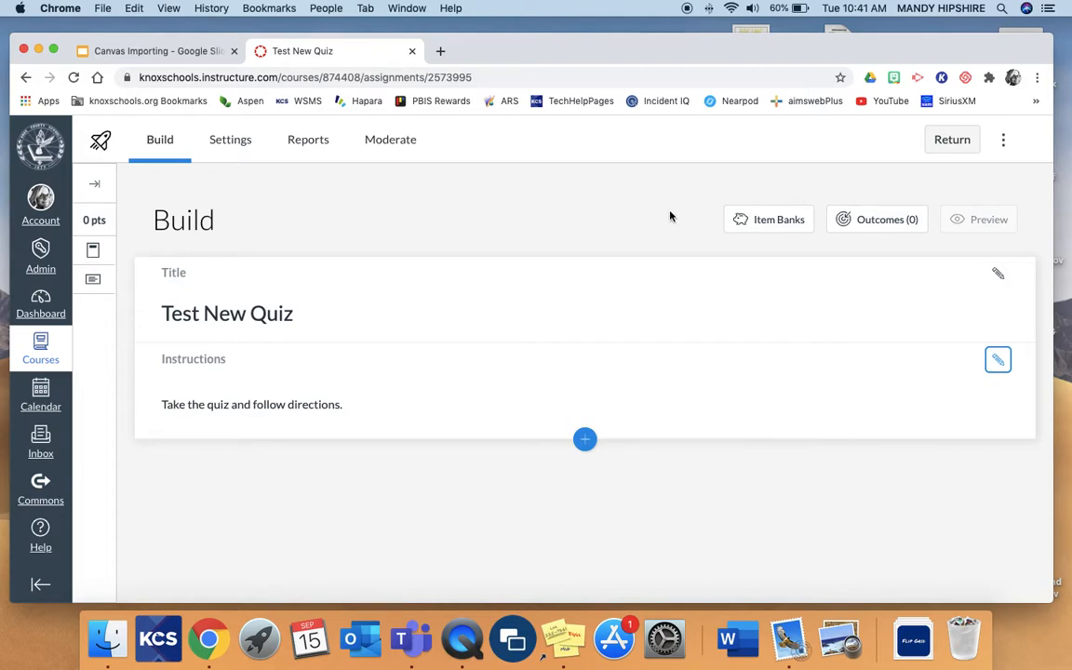
Insert a stimulus titled "13 Colonies Map" below the instructions and place the cursor in its content area.
{"action": "left_click", "coordinate": [584, 441]}
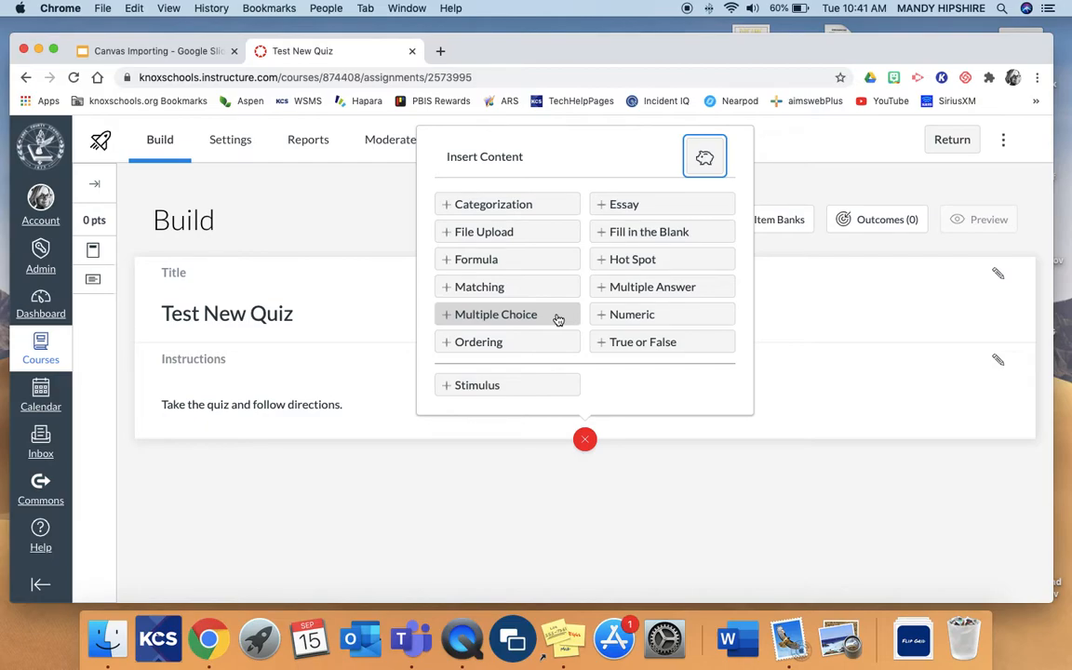
{"action": "left_click", "coordinate": [507, 385]}
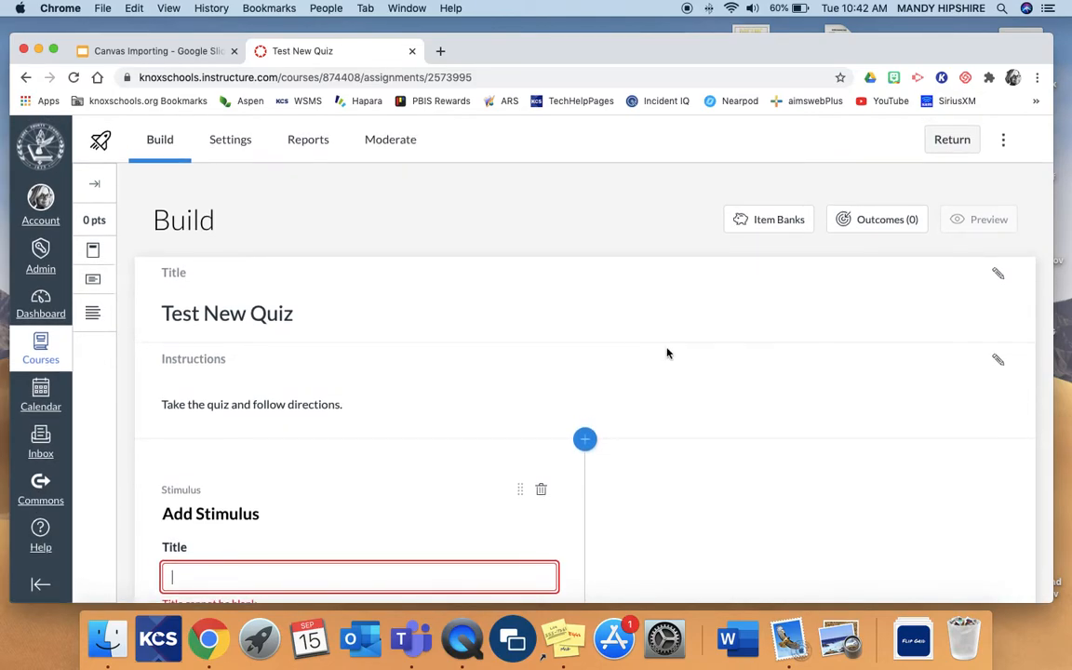
{"action": "scroll", "coordinate": [653, 461], "scroll_direction": "down", "scroll_amount": 5}
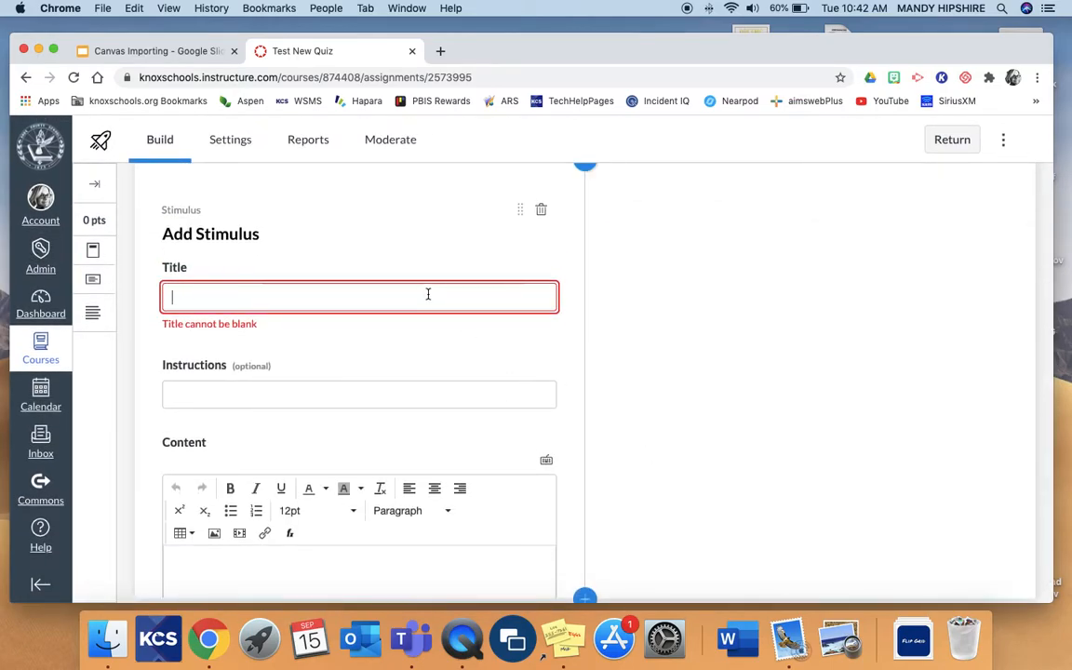
{"action": "type", "text": "13 Colonies Map"}
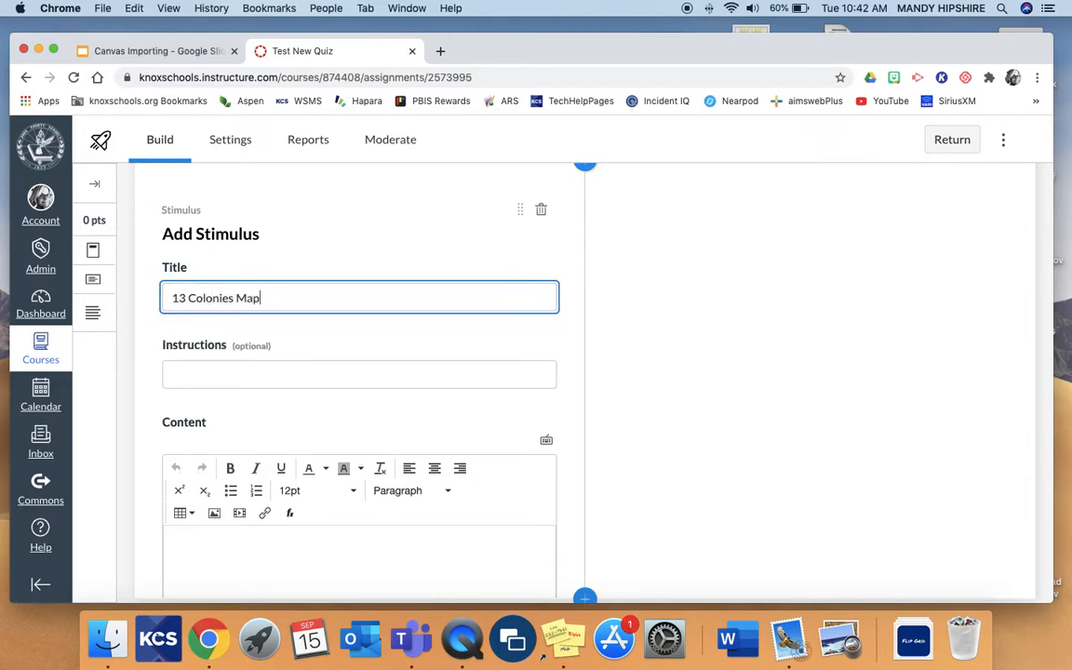
{"action": "scroll", "coordinate": [353, 376], "scroll_direction": "down", "scroll_amount": 1}
{"action": "scroll", "coordinate": [354, 376], "scroll_direction": "down", "scroll_amount": 2}
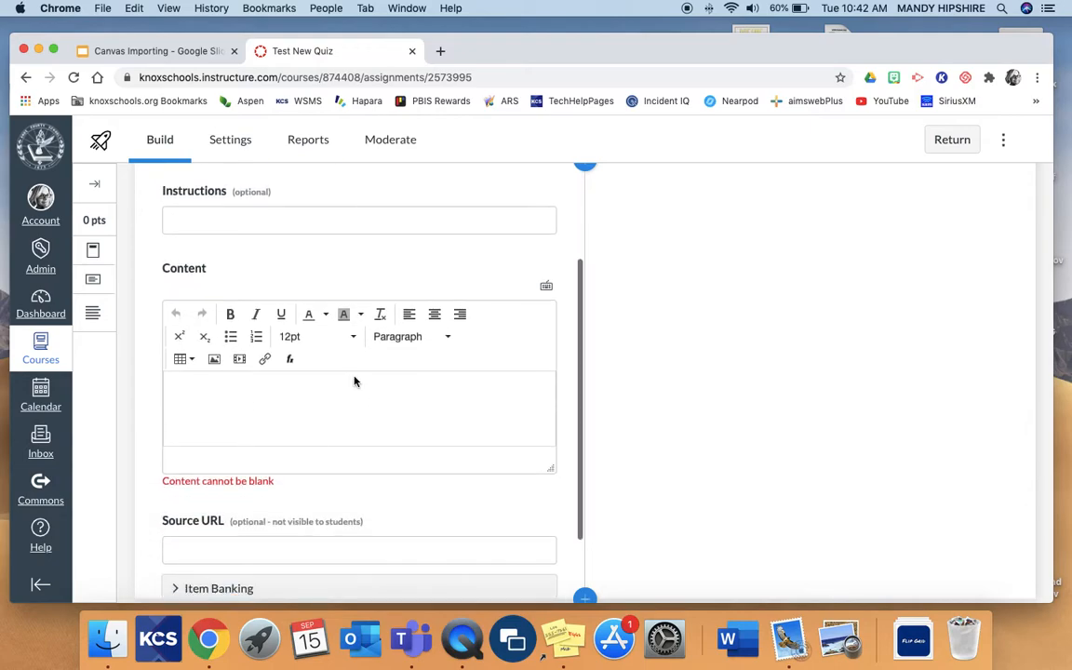
{"action": "scroll", "coordinate": [328, 409], "scroll_direction": "down", "scroll_amount": 1}
{"action": "left_click", "coordinate": [327, 407]}
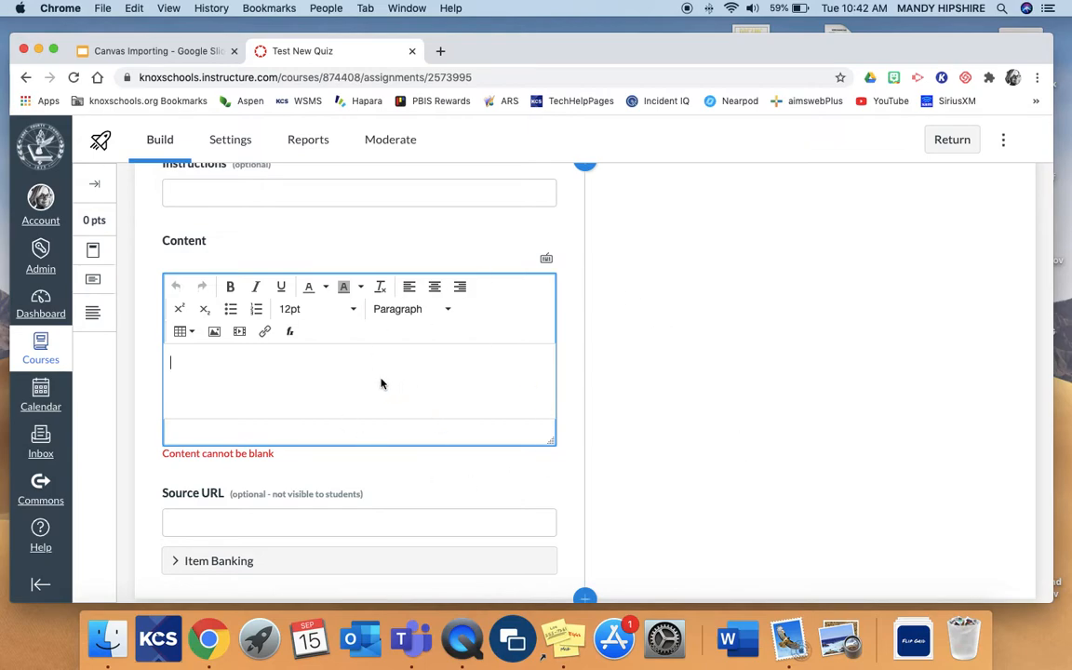
Search Google Images for "13 colonies map" in a new browser tab.
{"action": "left_click", "coordinate": [441, 50]}
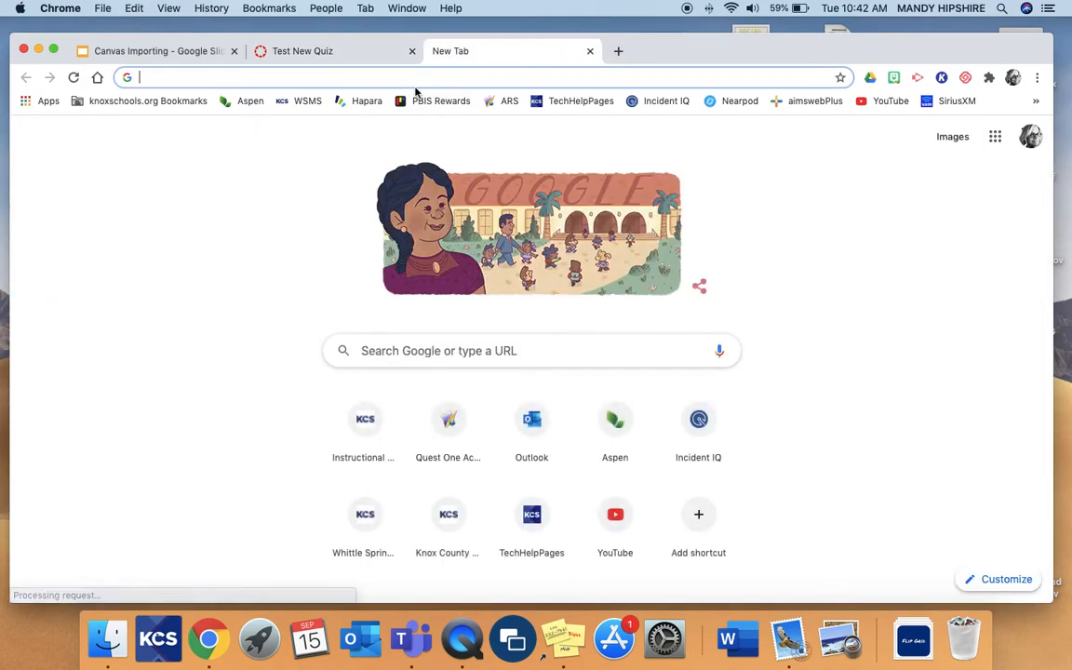
{"action": "type", "text": "13 col"}
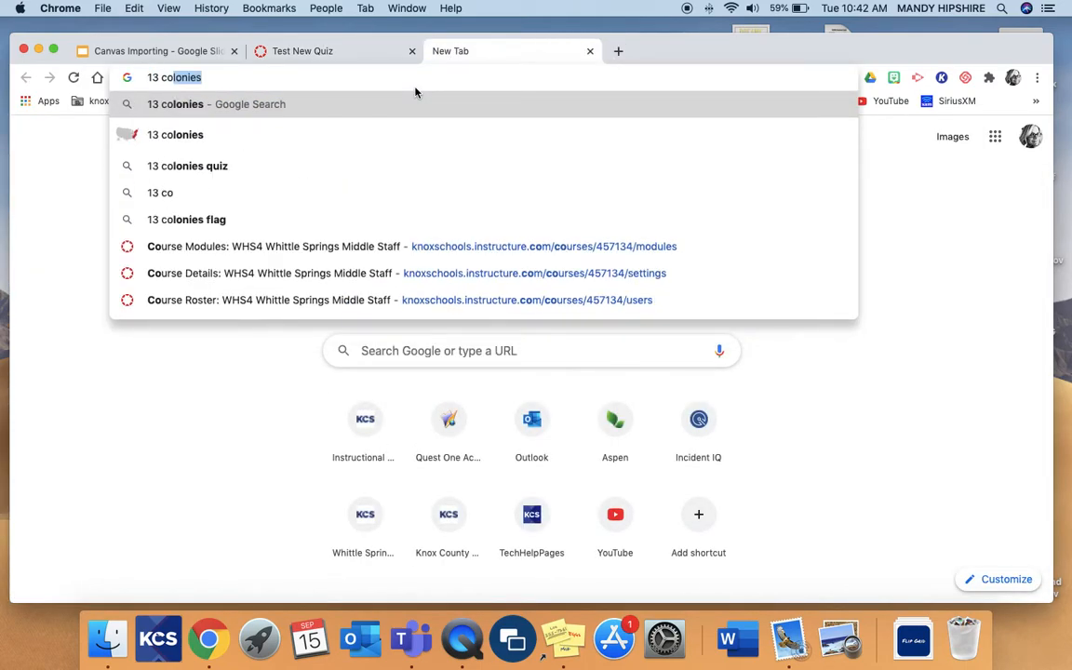
{"action": "type", "text": "o"}
{"action": "key", "text": "BackSpace"}
{"action": "type", "text": "l"}
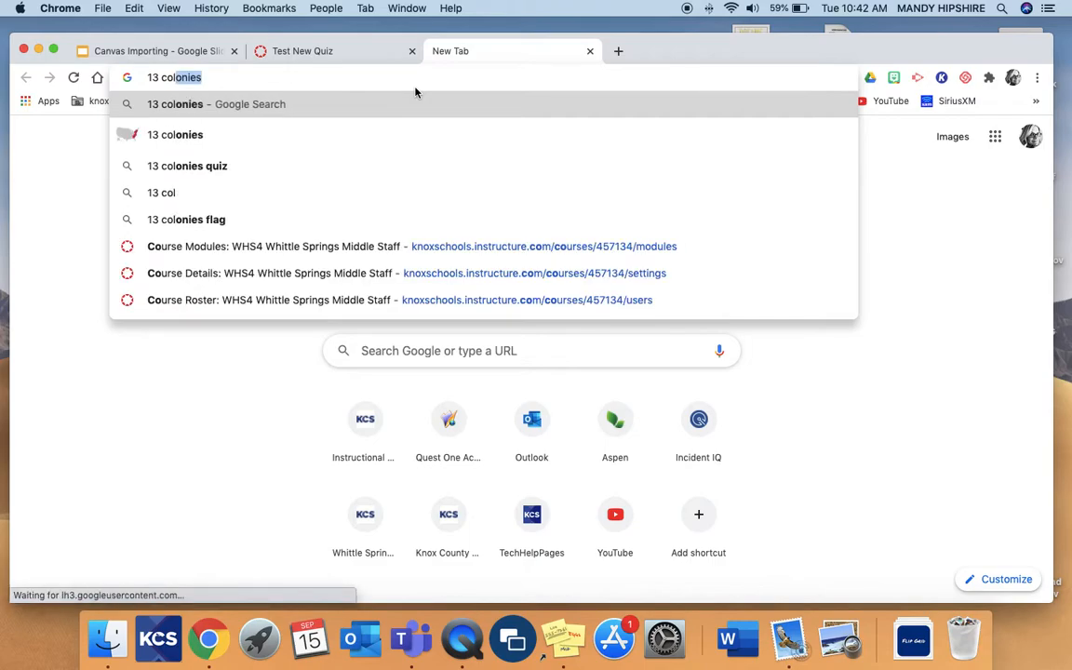
{"action": "type", "text": "onies map"}
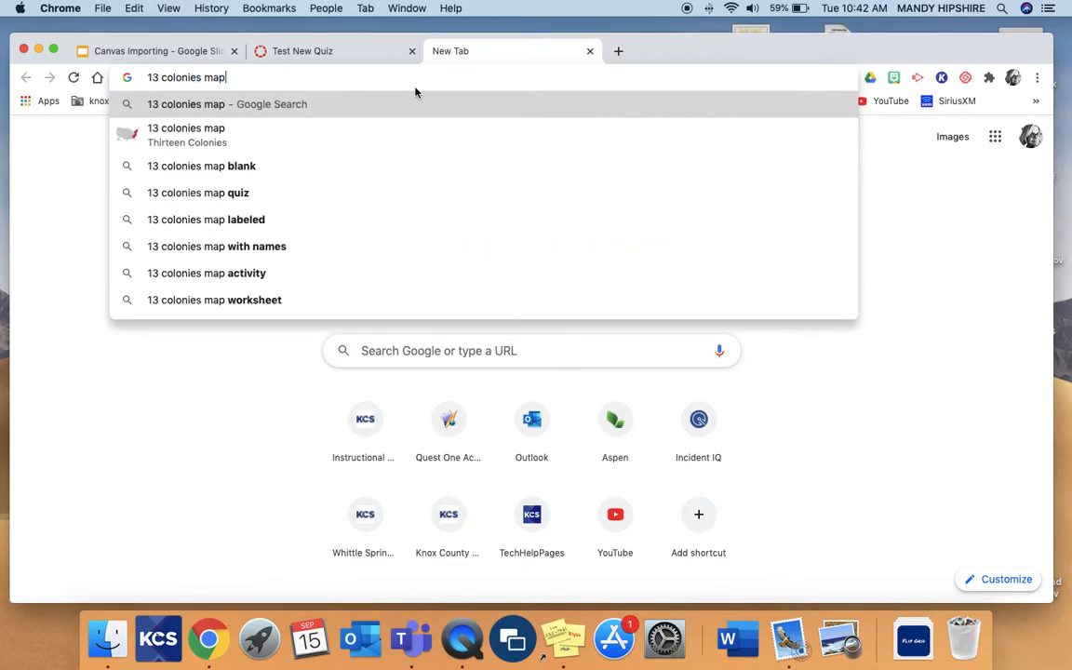
{"action": "key", "text": "Return"}
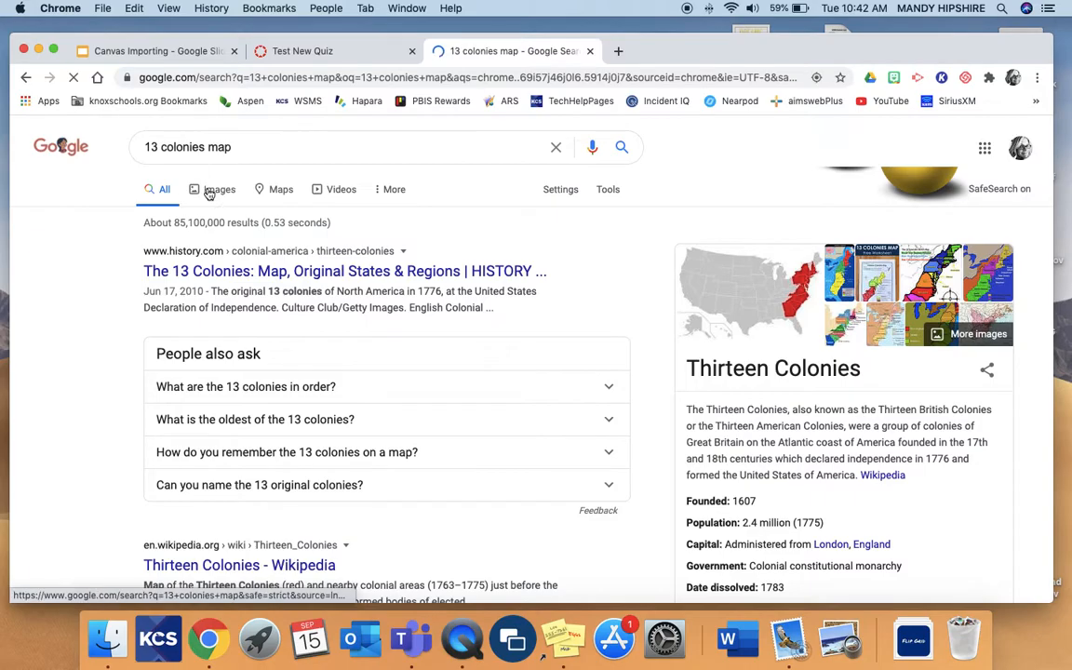
{"action": "left_click", "coordinate": [216, 190]}
{"action": "scroll", "coordinate": [689, 382], "scroll_direction": "down", "scroll_amount": 5}
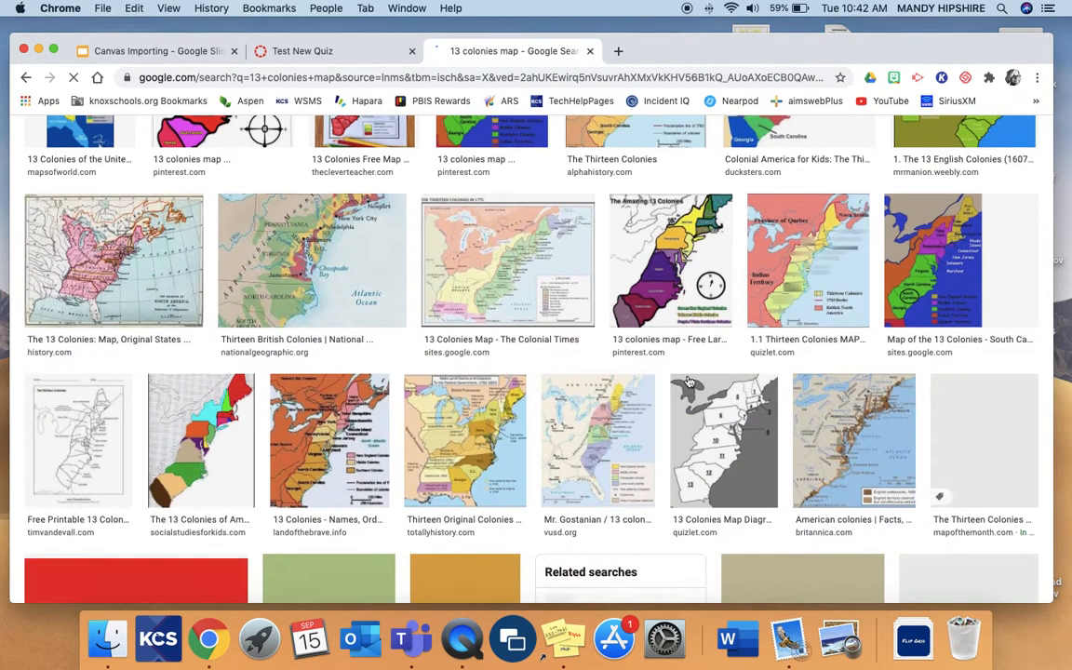
Open the preview of Quizlet's numbered, unlabelled 13 colonies map and copy the image.
{"action": "left_click", "coordinate": [689, 381]}
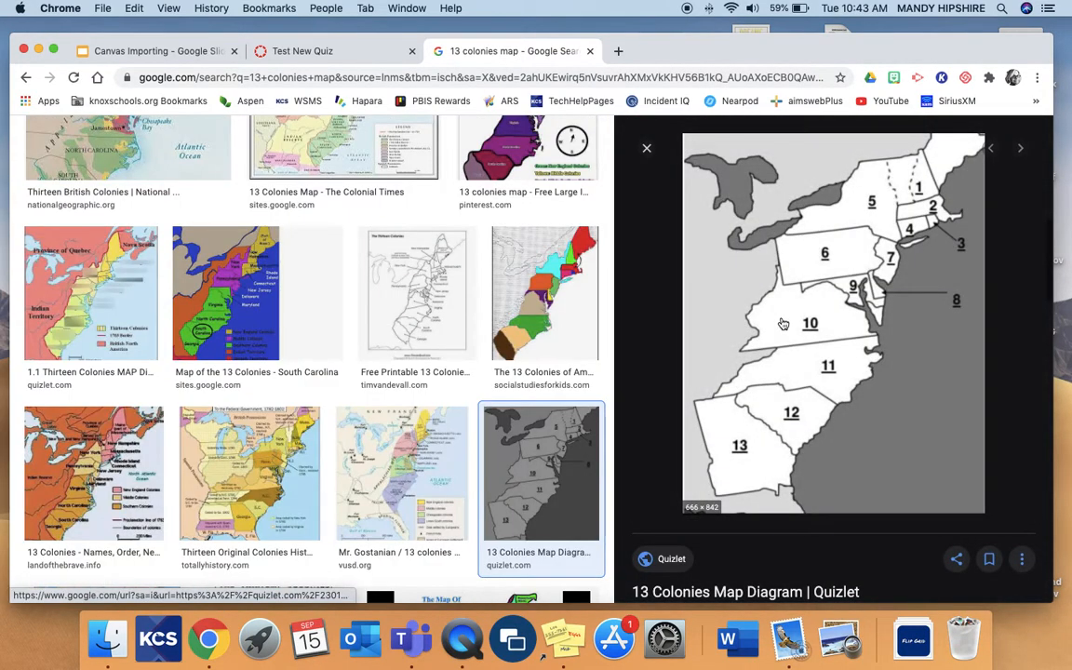
{"action": "left_click", "coordinate": [782, 323]}
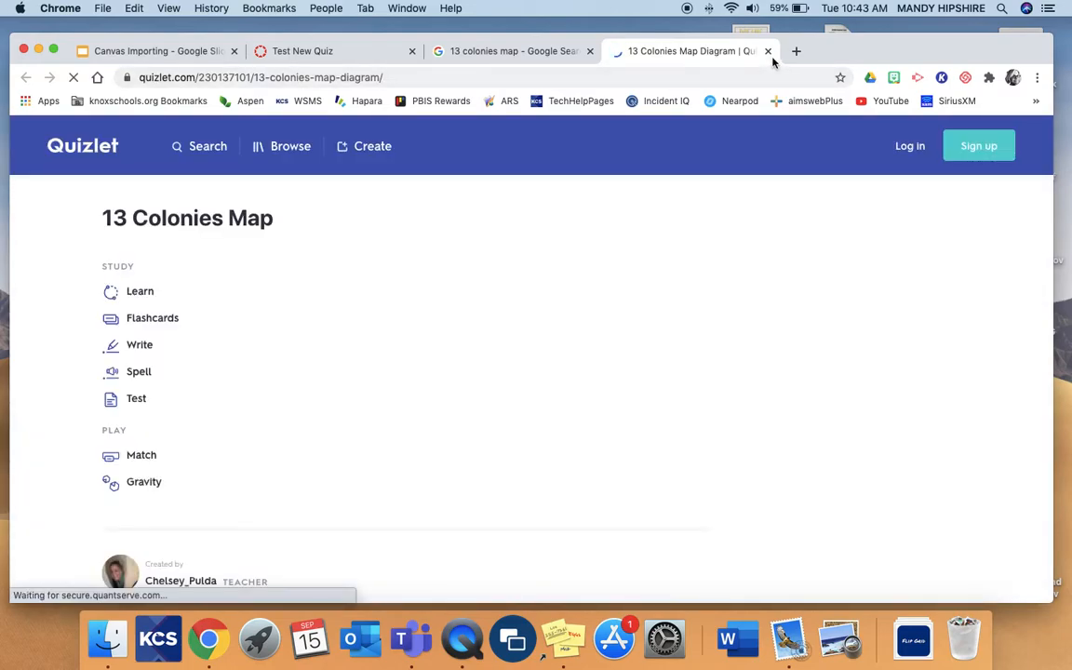
{"action": "left_click", "coordinate": [768, 51]}
{"action": "right_click", "coordinate": [761, 299]}
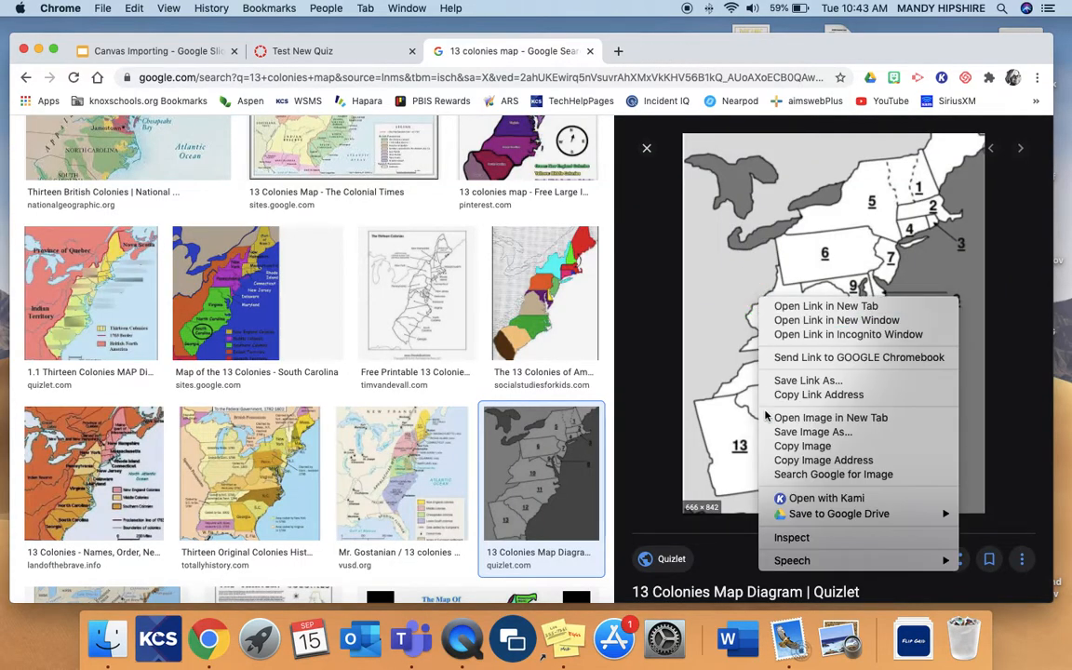
{"action": "left_click", "coordinate": [782, 446]}
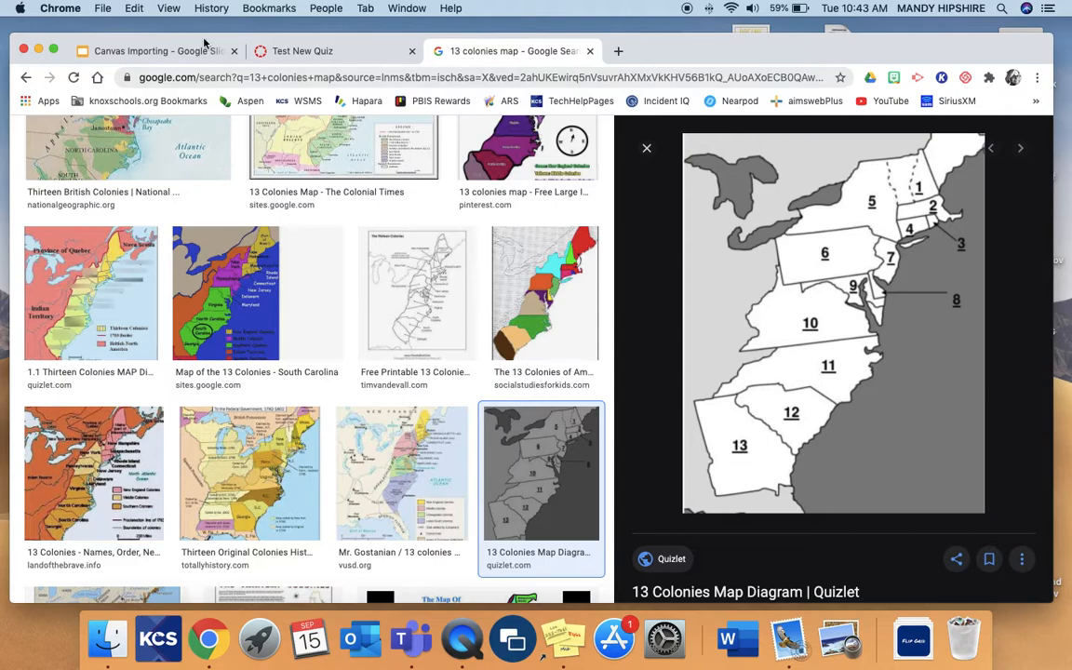
Return to the quiz, paste the copied map into the stimulus content, and finish the stimulus.
{"action": "left_click", "coordinate": [280, 51]}
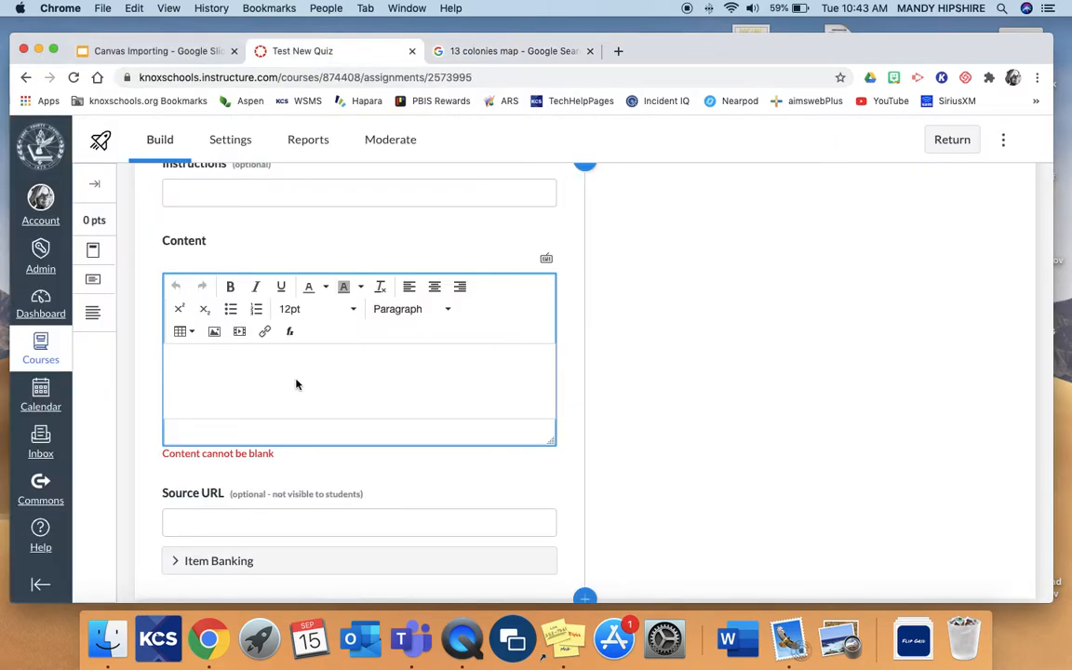
{"action": "key", "text": "super+v"}
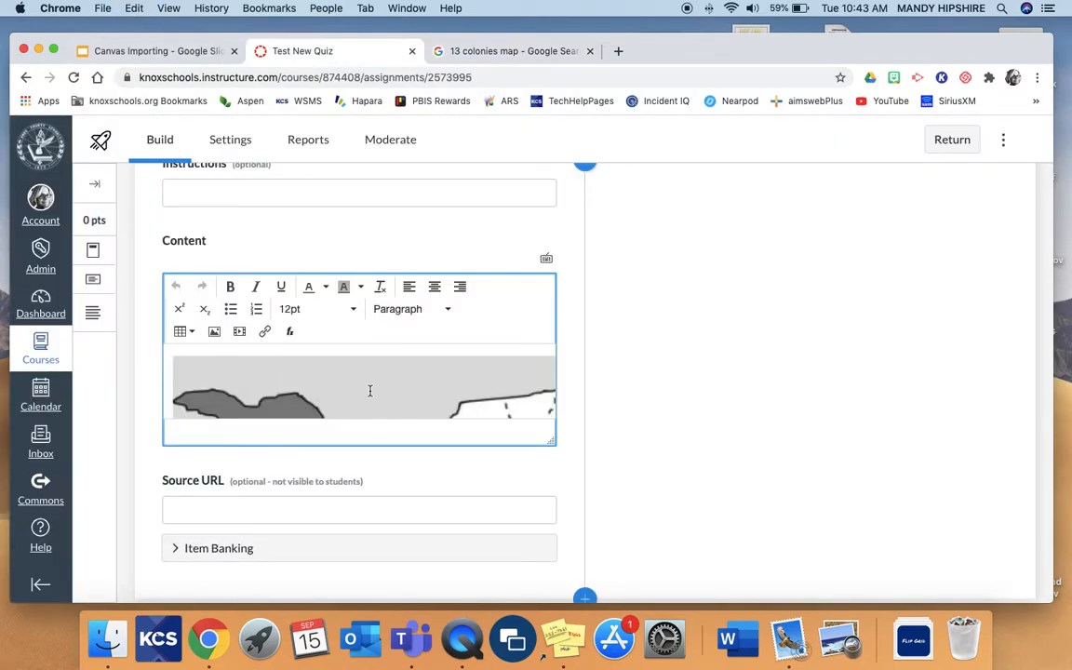
{"action": "scroll", "coordinate": [368, 391], "scroll_direction": "down", "scroll_amount": 2}
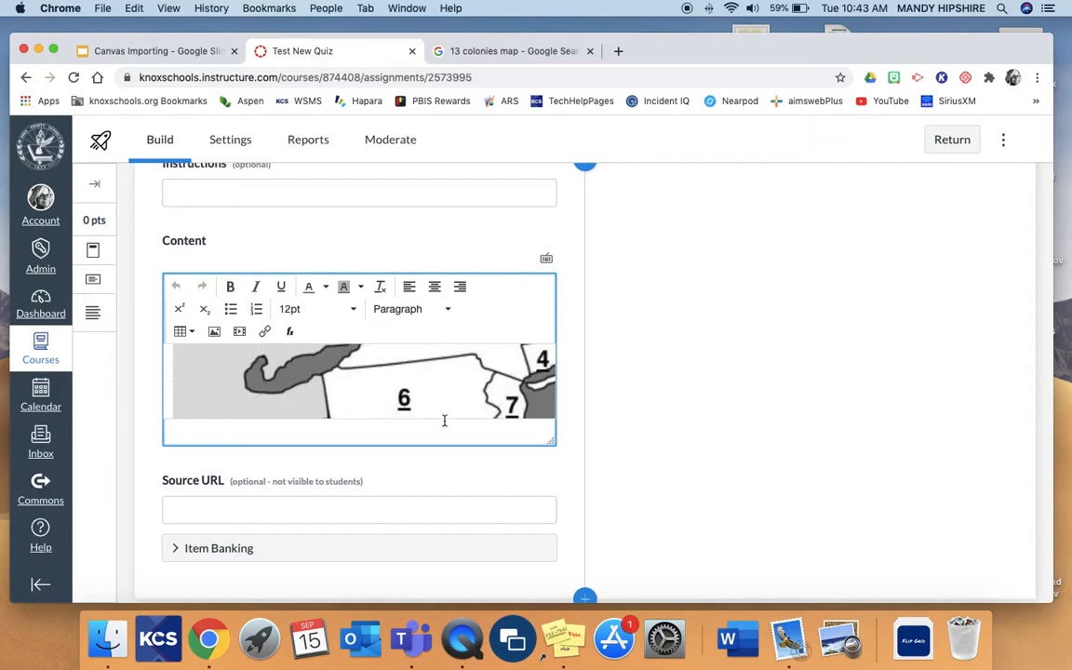
{"action": "scroll", "coordinate": [440, 428], "scroll_direction": "down", "scroll_amount": 1}
{"action": "scroll", "coordinate": [441, 436], "scroll_direction": "up", "scroll_amount": 2}
{"action": "scroll", "coordinate": [484, 521], "scroll_direction": "down", "scroll_amount": 3}
{"action": "left_click", "coordinate": [515, 567]}
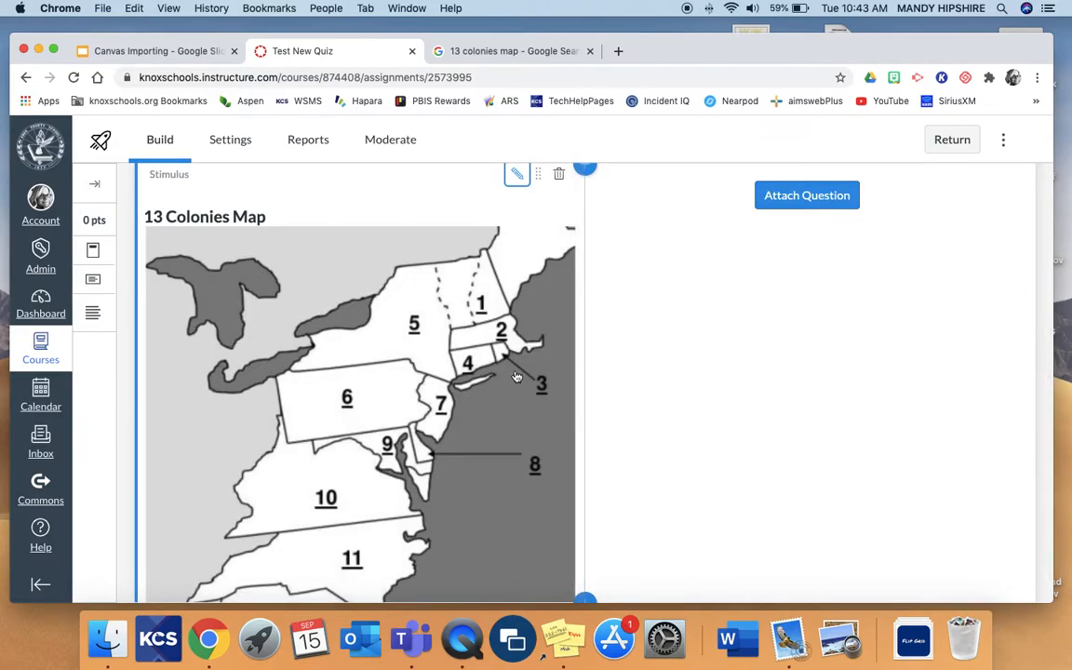
Attach a Matching question to the 13 Colonies Map stimulus.
{"action": "scroll", "coordinate": [515, 376], "scroll_direction": "down", "scroll_amount": 5}
{"action": "scroll", "coordinate": [517, 377], "scroll_direction": "up", "scroll_amount": 5}
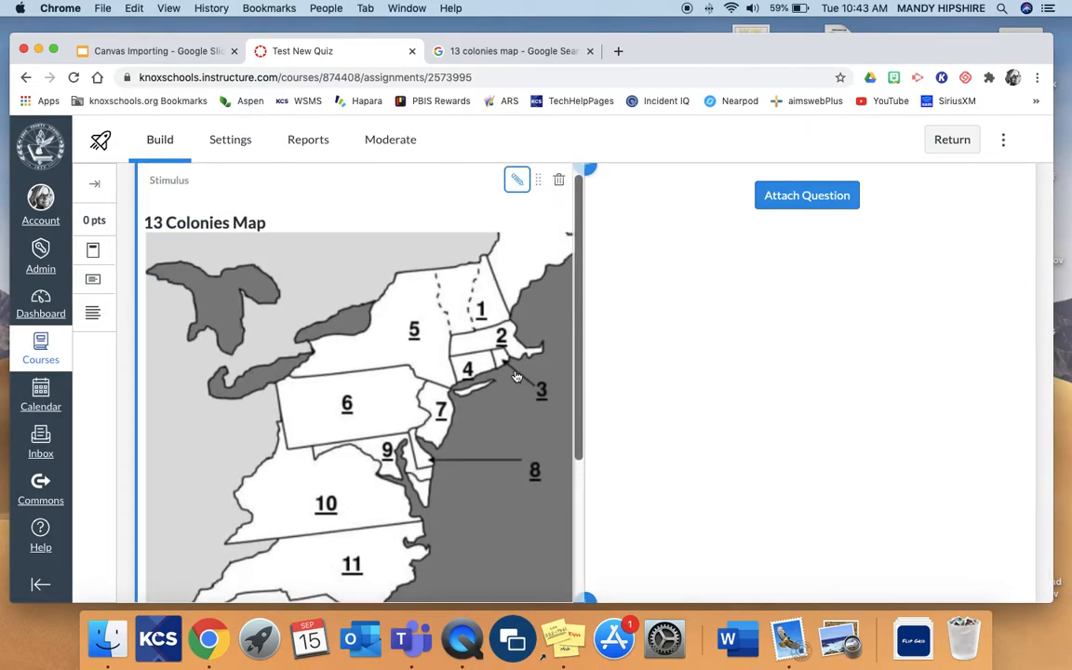
{"action": "scroll", "coordinate": [790, 221], "scroll_direction": "up", "scroll_amount": 1}
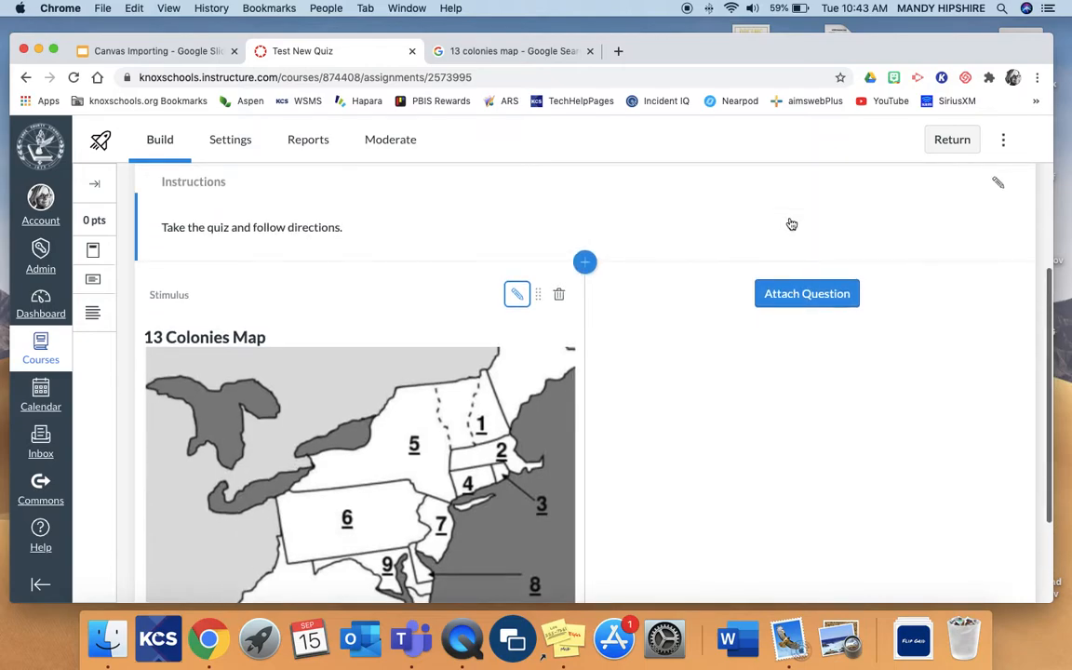
{"action": "left_click", "coordinate": [807, 294]}
{"action": "scroll", "coordinate": [903, 279], "scroll_direction": "down", "scroll_amount": 3}
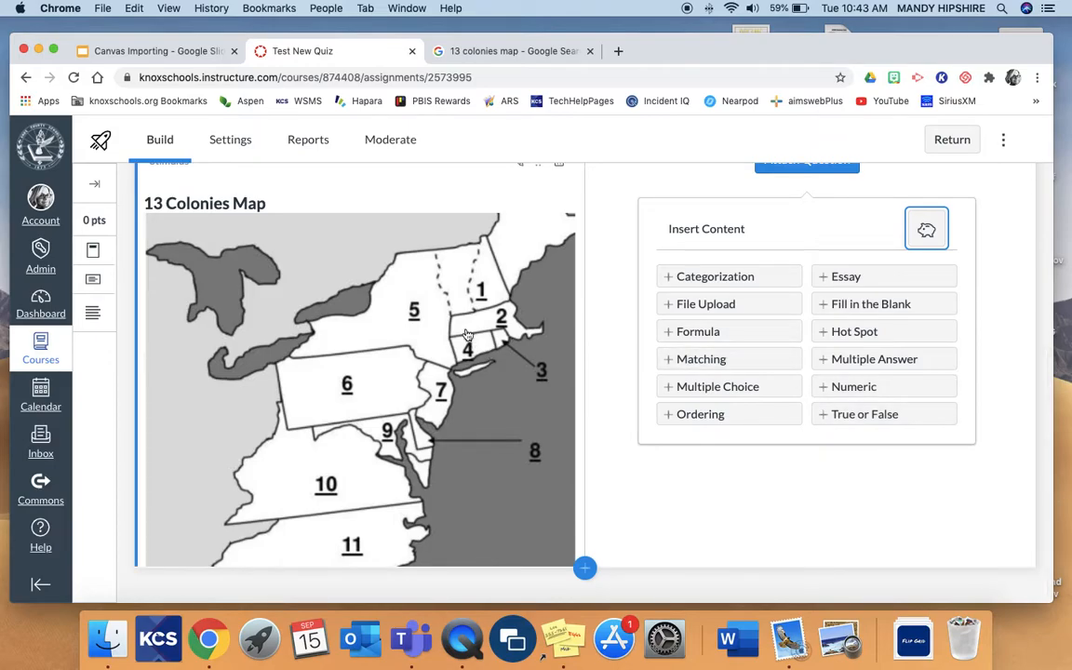
{"action": "left_click", "coordinate": [679, 360]}
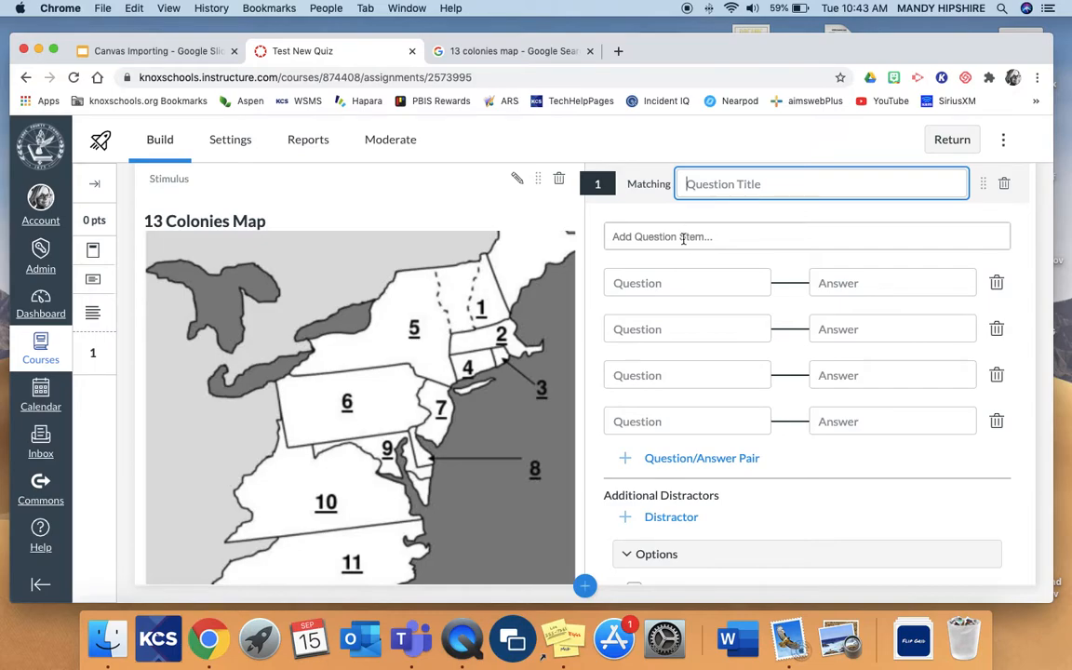
Enter "Match the colonies correctly" as the Matching question's stem.
{"action": "left_click", "coordinate": [683, 238]}
{"action": "type", "text": "Match"}
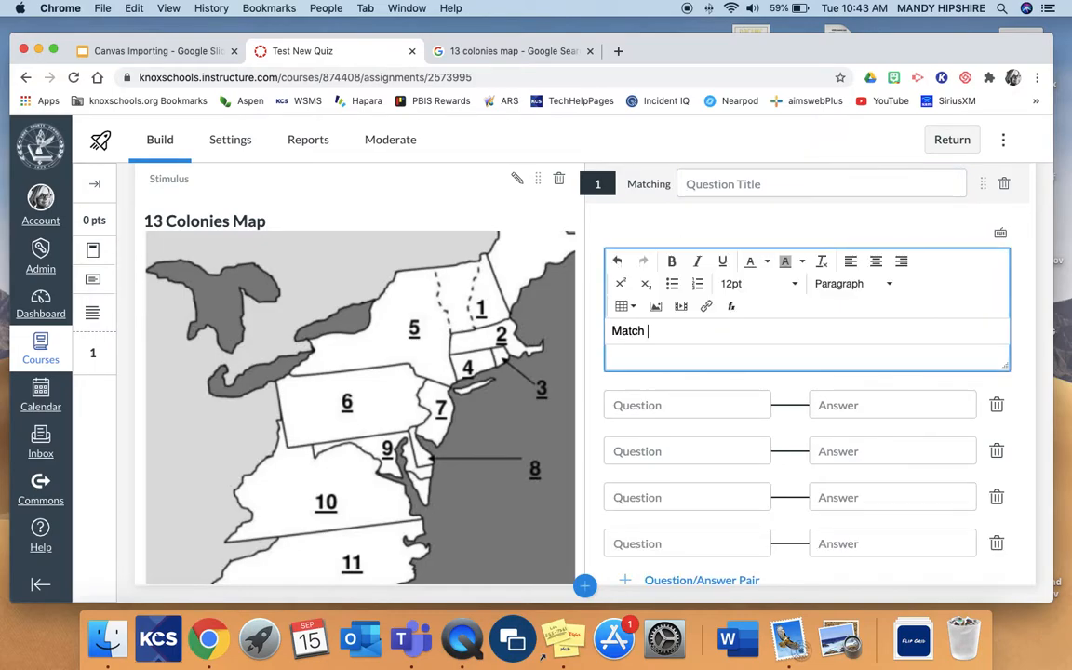
{"action": "type", "text": " the colonies correctly"}
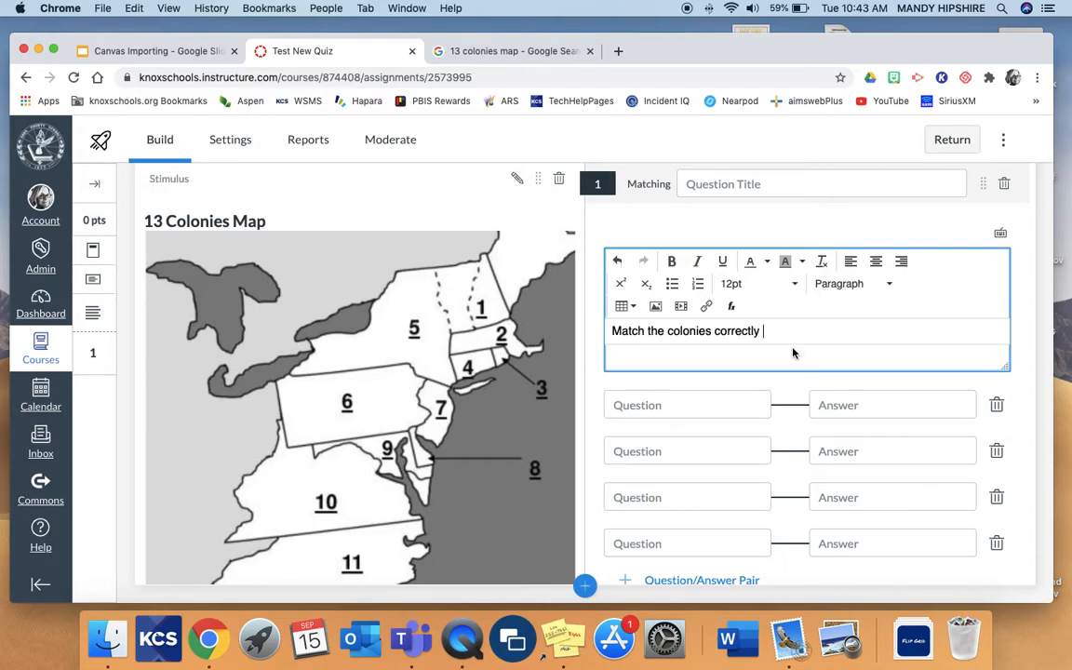
Fill the four question prompts of the Matching question with #1, #2, #3 and #4.
{"action": "left_click", "coordinate": [725, 404]}
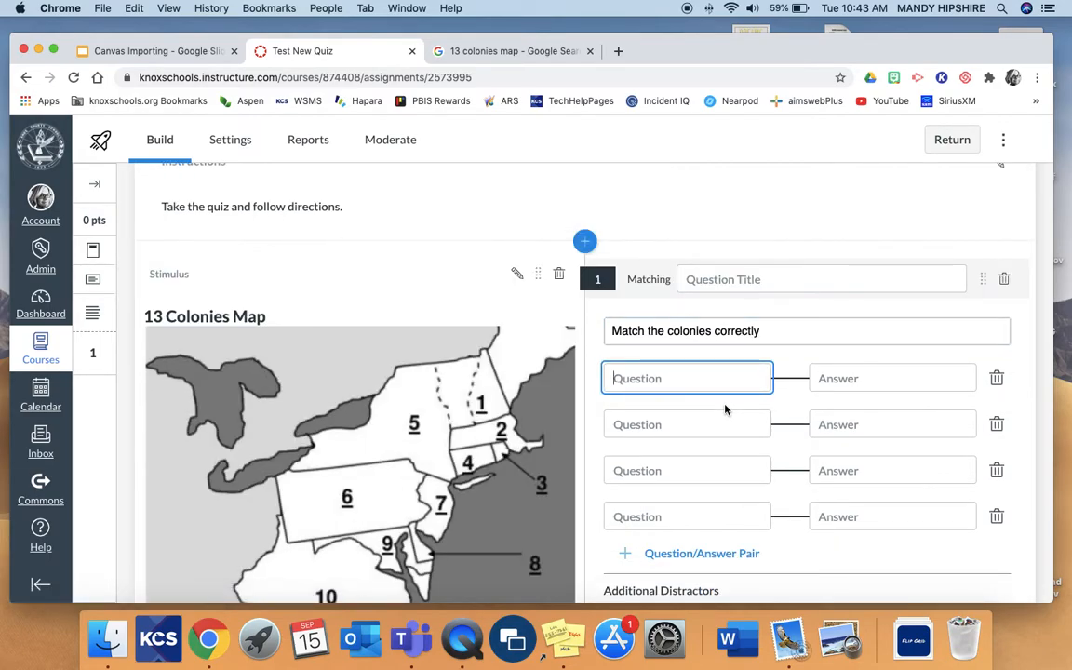
{"action": "type", "text": "#1"}
{"action": "left_click", "coordinate": [687, 431]}
{"action": "type", "text": "#2"}
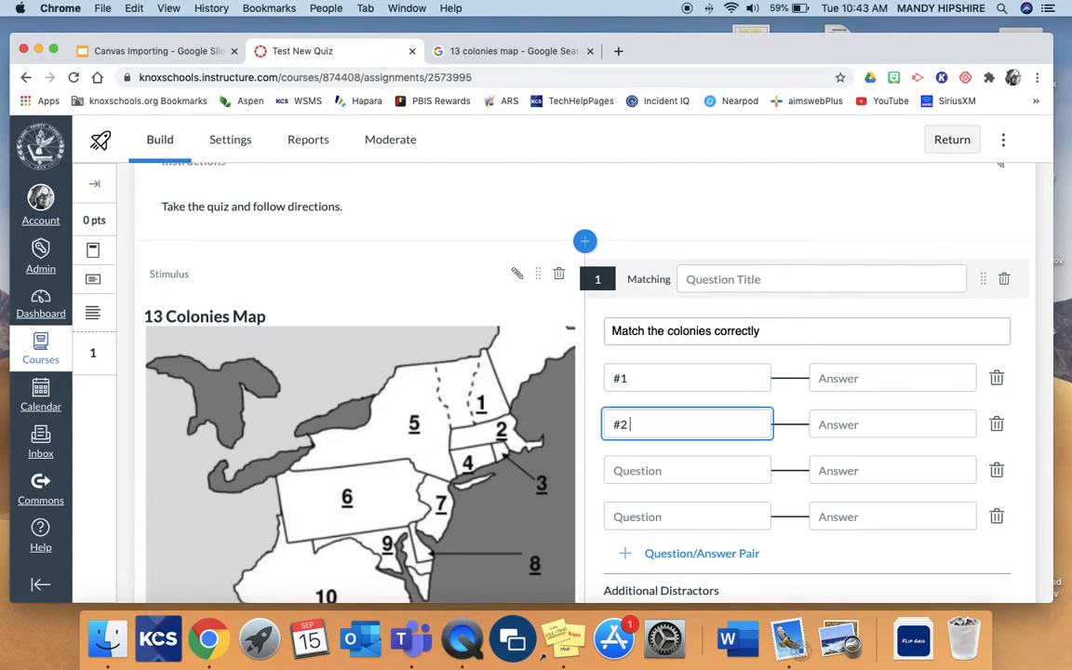
{"action": "left_click", "coordinate": [694, 465]}
{"action": "type", "text": "#3"}
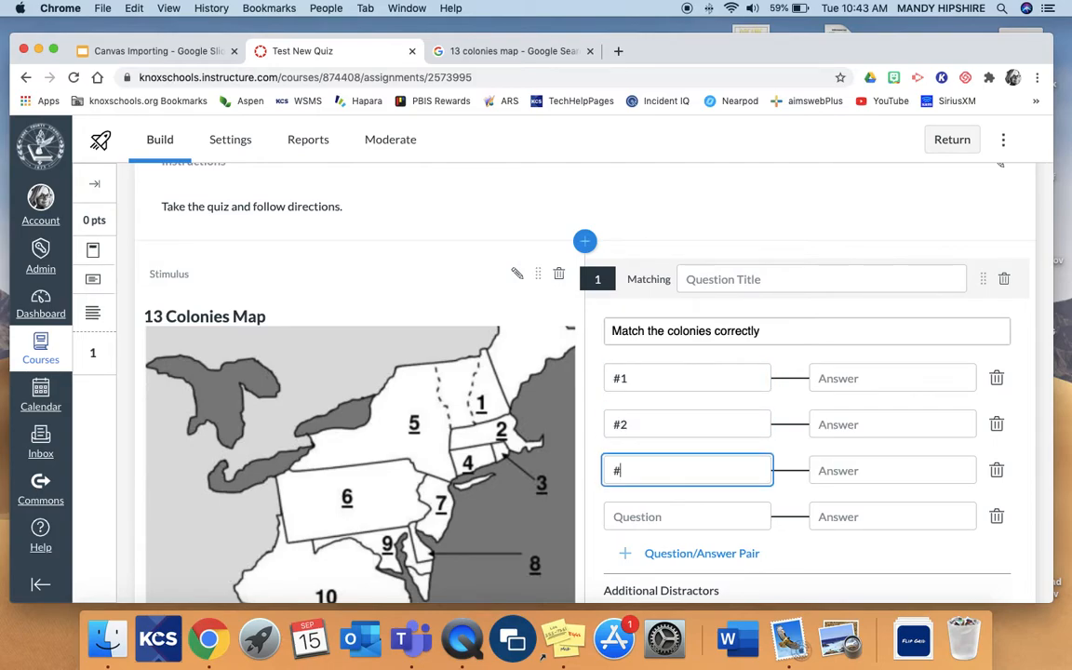
{"action": "left_click", "coordinate": [700, 519]}
{"action": "type", "text": "#4"}
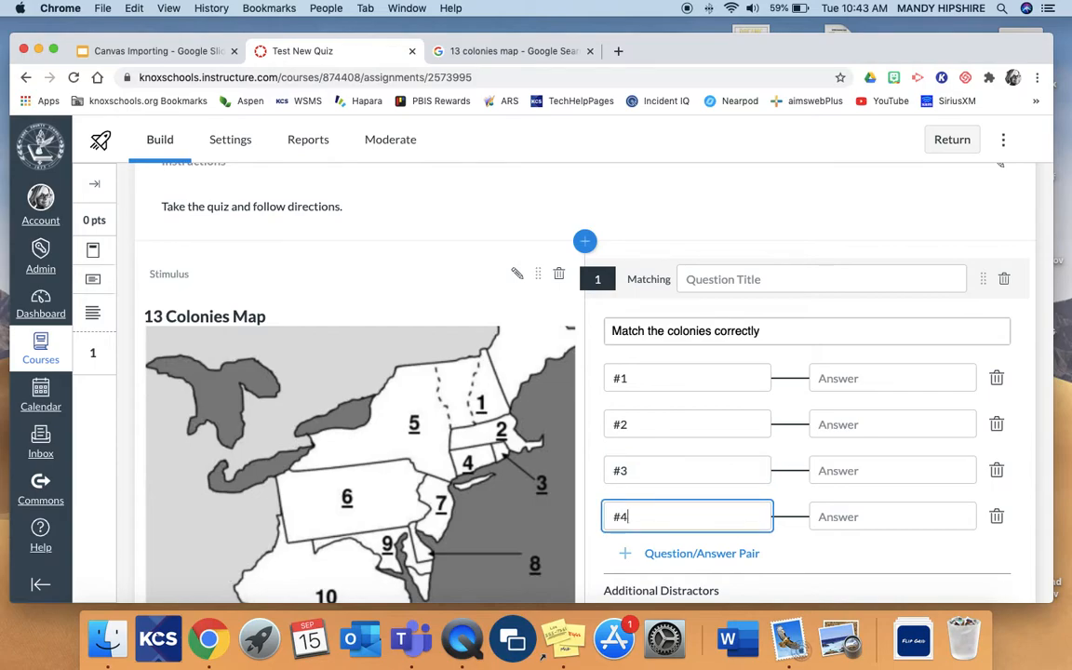
Enter "test" as the answer for all four matching pairs and finish the question.
{"action": "left_click", "coordinate": [883, 383]}
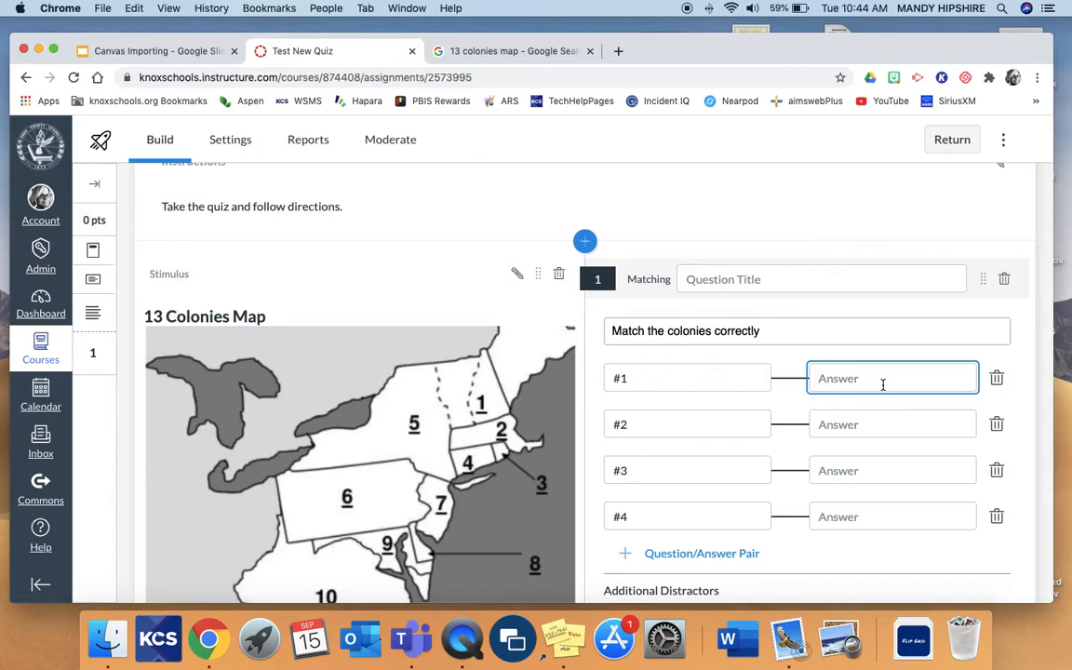
{"action": "type", "text": "test"}
{"action": "left_click", "coordinate": [887, 417]}
{"action": "type", "text": "tes"}
{"action": "left_click", "coordinate": [892, 477]}
{"action": "type", "text": "test"}
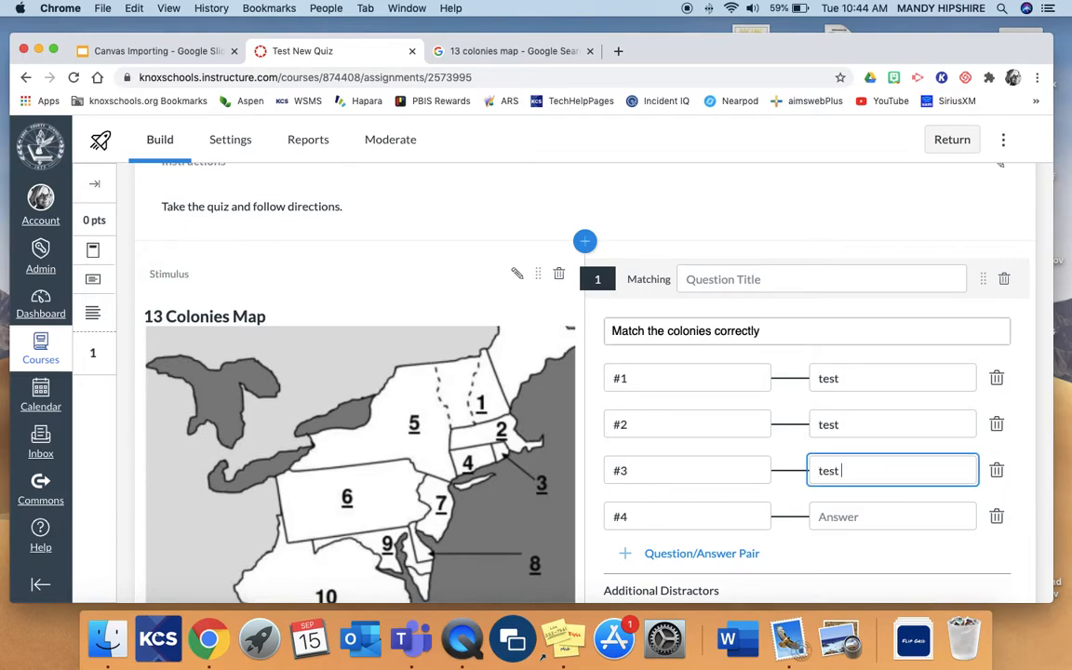
{"action": "left_click", "coordinate": [883, 514]}
{"action": "type", "text": "test"}
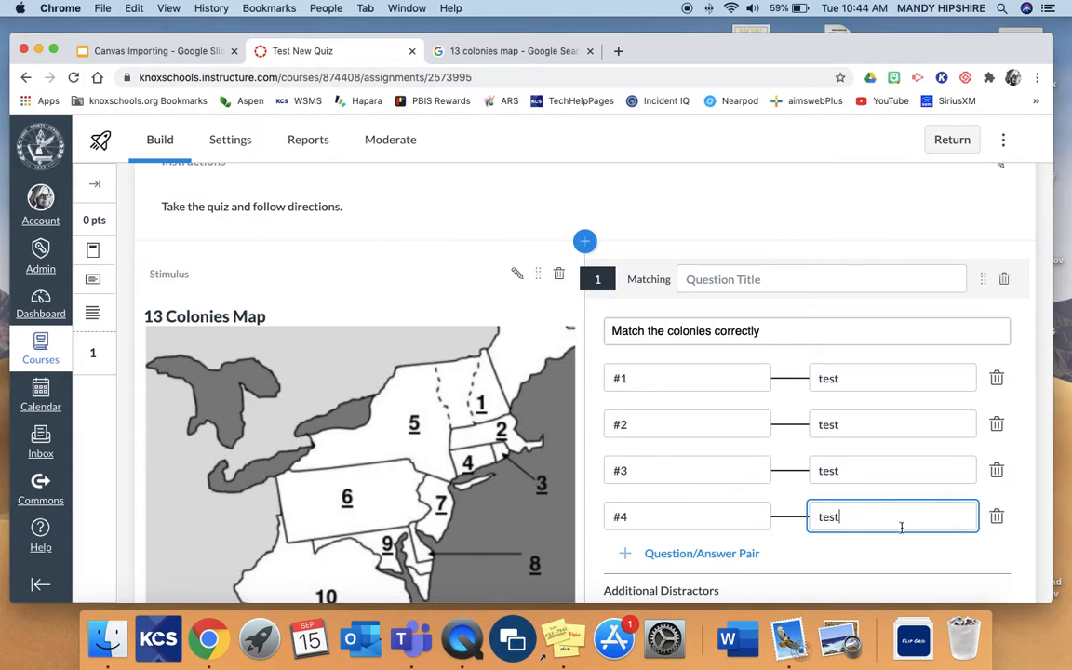
{"action": "scroll", "coordinate": [929, 543], "scroll_direction": "down", "scroll_amount": 3}
{"action": "scroll", "coordinate": [929, 543], "scroll_direction": "down", "scroll_amount": 4}
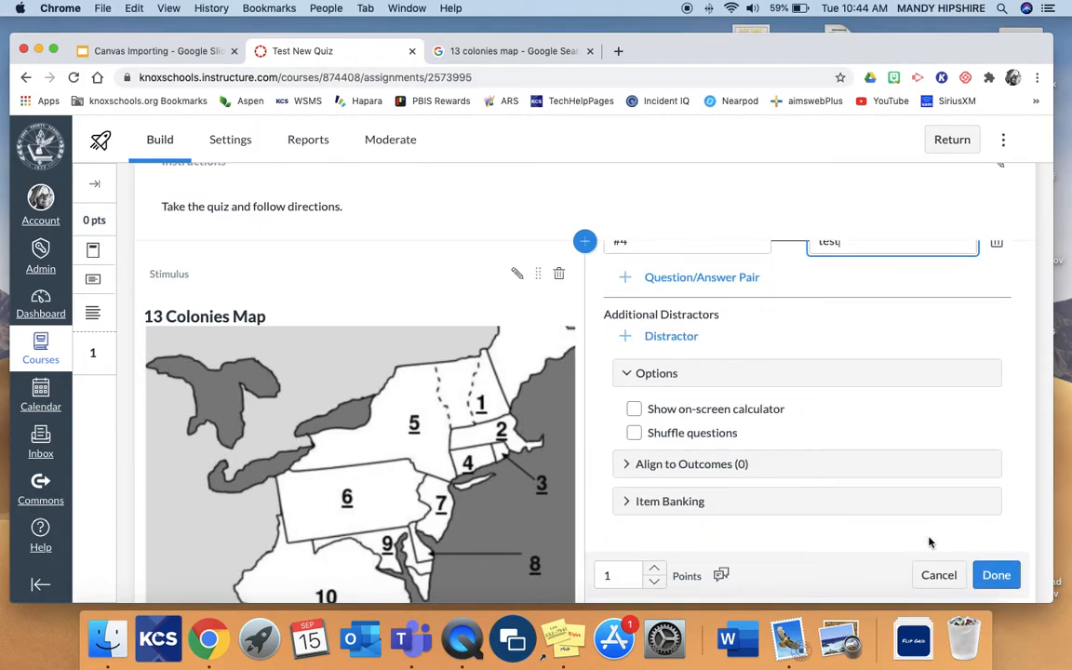
{"action": "left_click", "coordinate": [994, 575]}
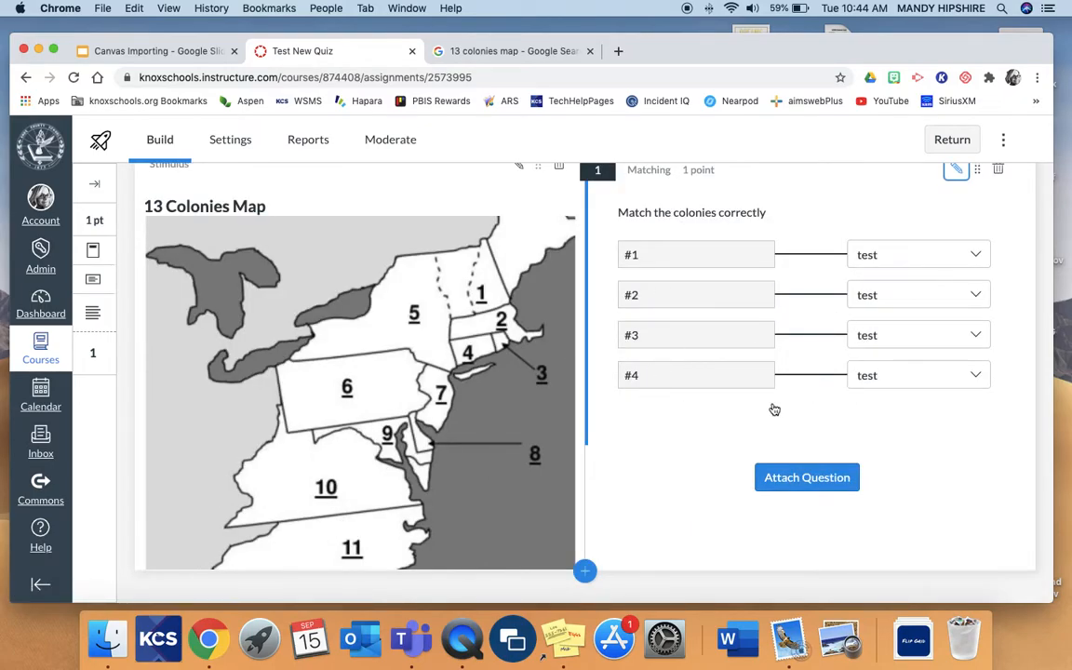
Attach a Fill in the Blank question to the 13 Colonies Map stimulus and title it "13 Colonies".
{"action": "scroll", "coordinate": [774, 408], "scroll_direction": "up", "scroll_amount": 2}
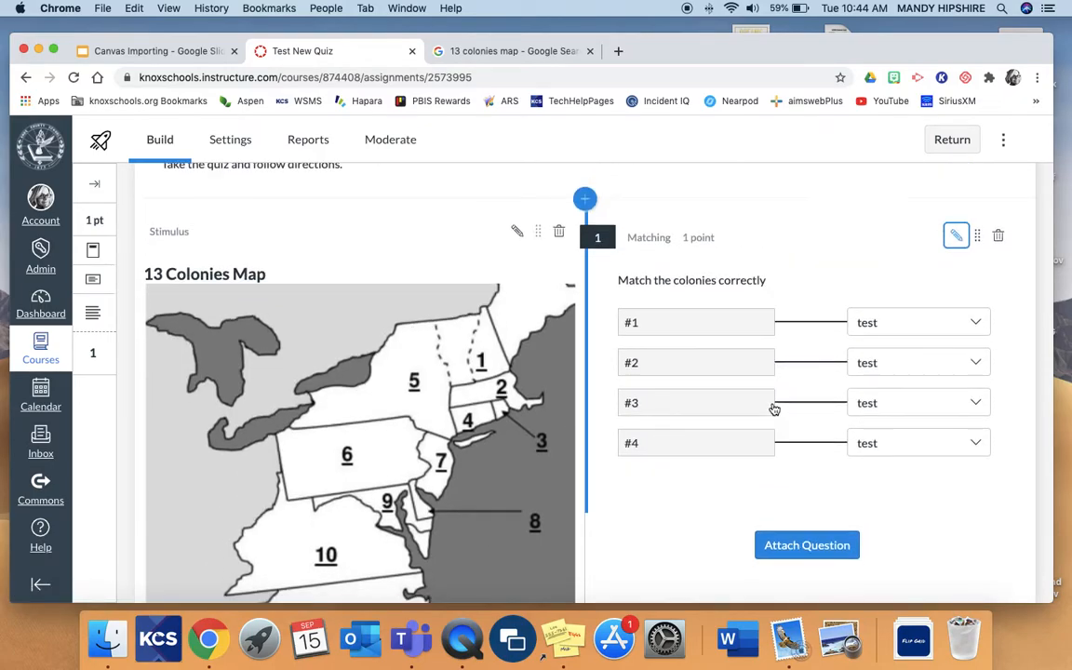
{"action": "scroll", "coordinate": [773, 410], "scroll_direction": "down", "scroll_amount": 2}
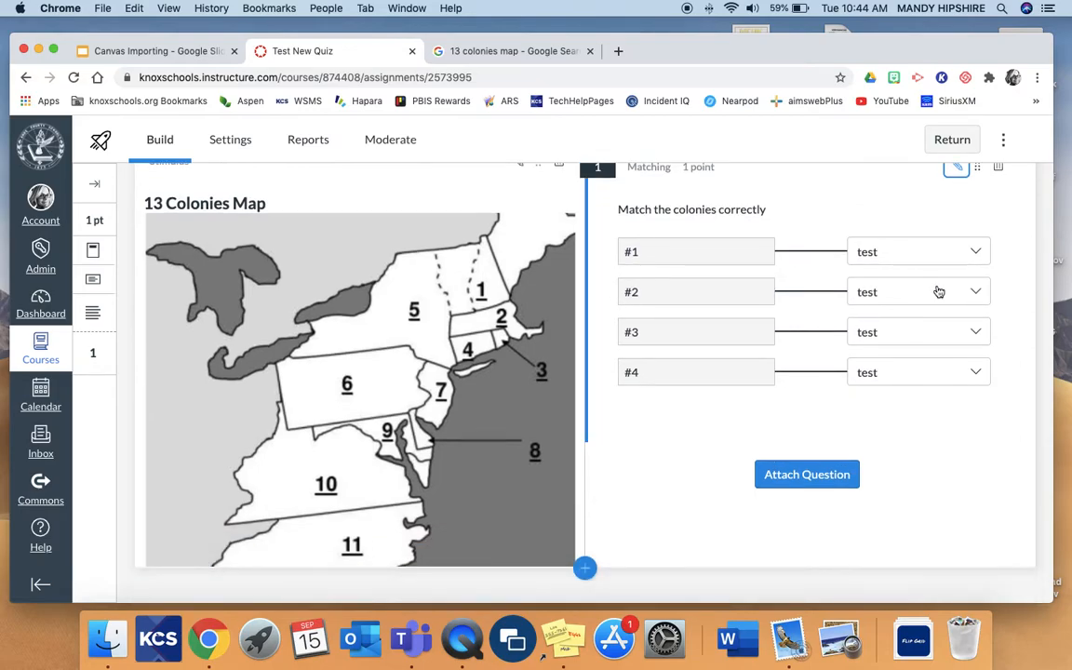
{"action": "left_click", "coordinate": [800, 482]}
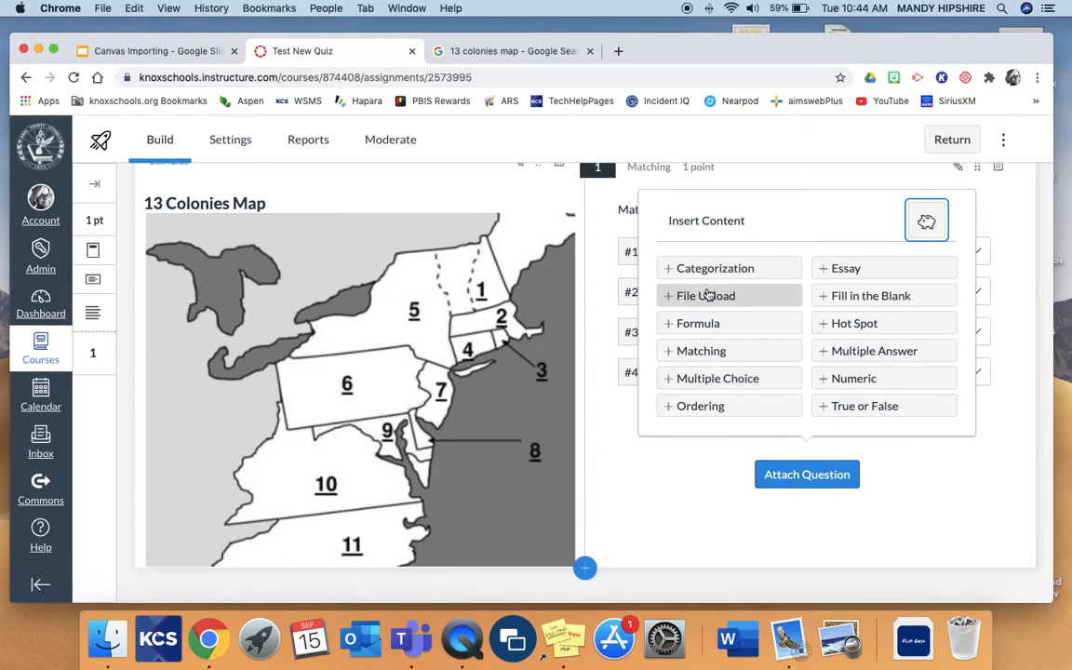
{"action": "left_click", "coordinate": [835, 296]}
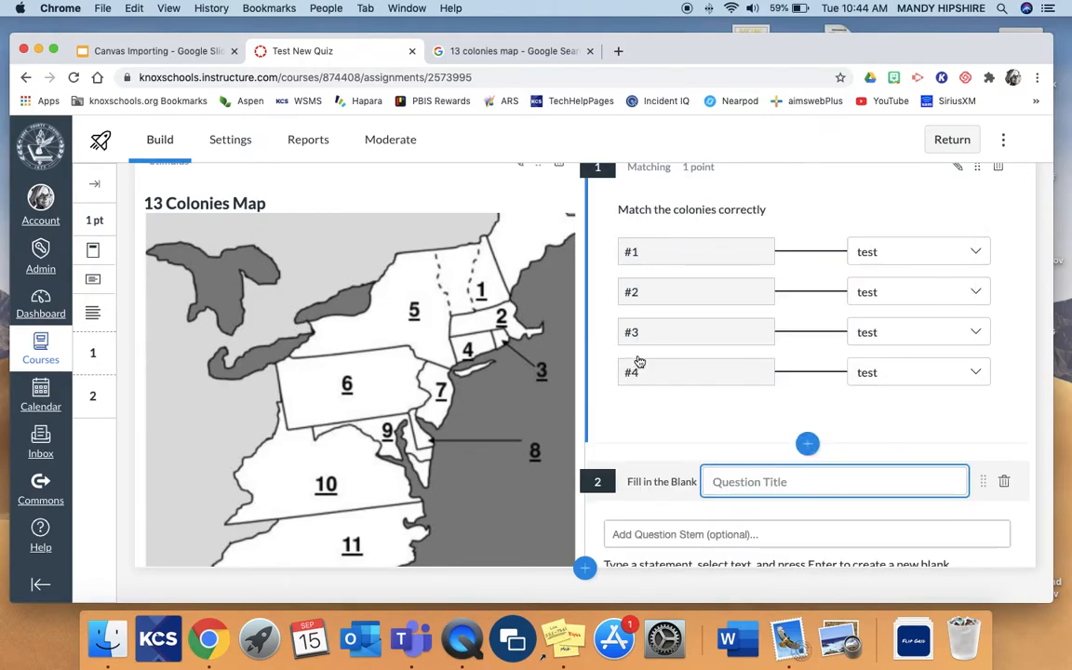
{"action": "scroll", "coordinate": [639, 361], "scroll_direction": "down", "scroll_amount": 5}
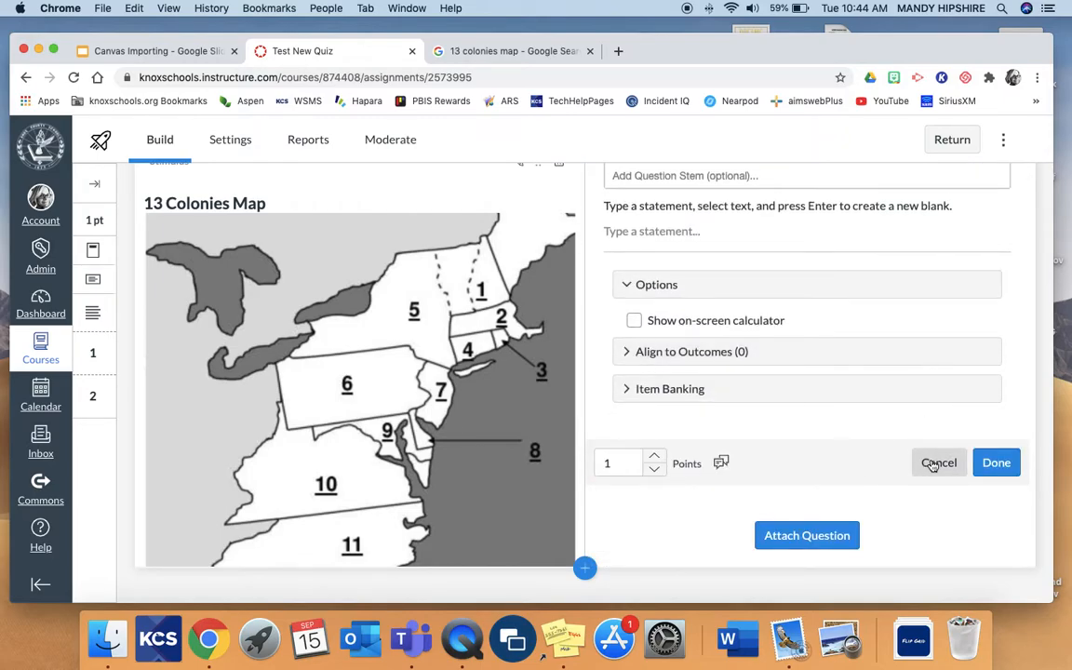
{"action": "scroll", "coordinate": [902, 399], "scroll_direction": "up", "scroll_amount": 2}
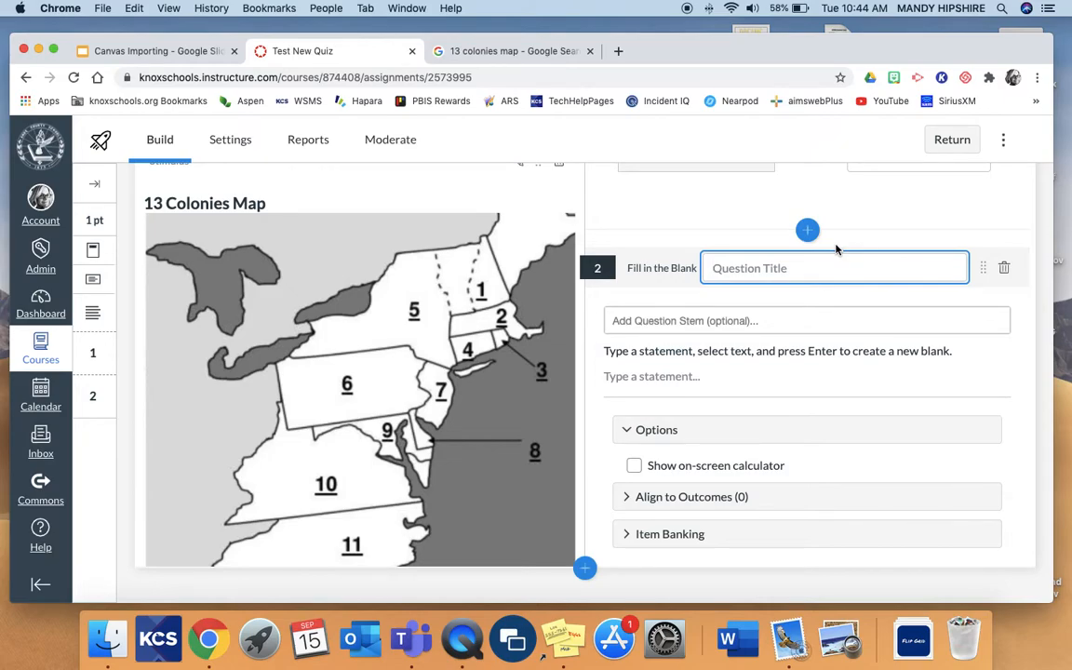
{"action": "type", "text": "13 Colonoi"}
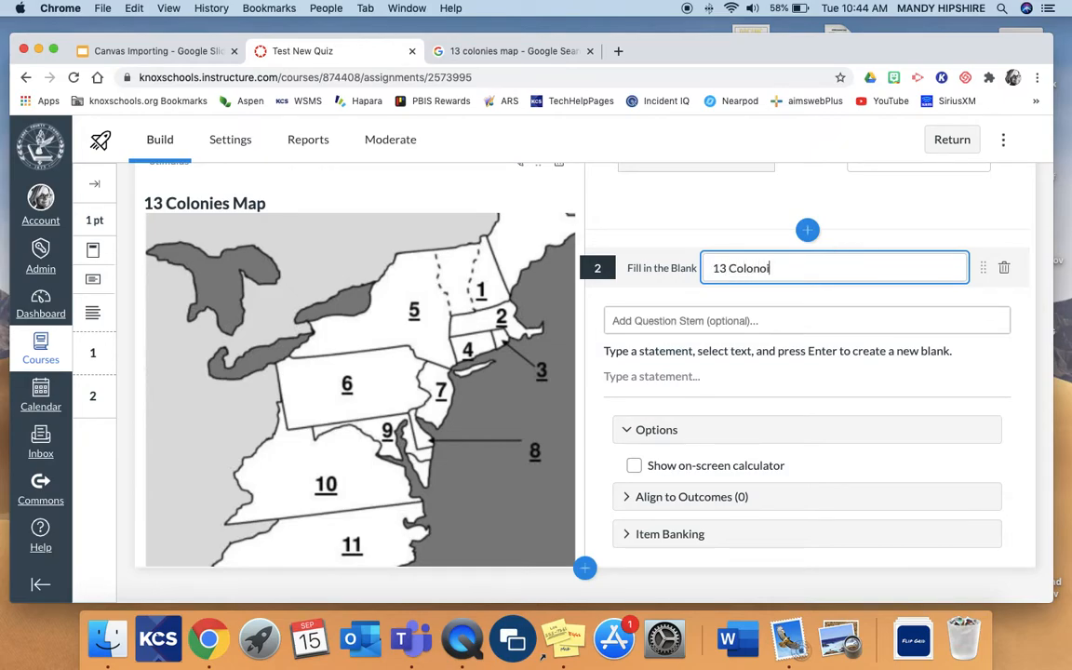
{"action": "key", "text": "BackSpace"}
{"action": "key", "text": "BackSpace"}
{"action": "type", "text": "ies"}
Enter "The _______ colony was the first colony to...." as the Fill in the Blank question's stem.
{"action": "left_click", "coordinate": [727, 320]}
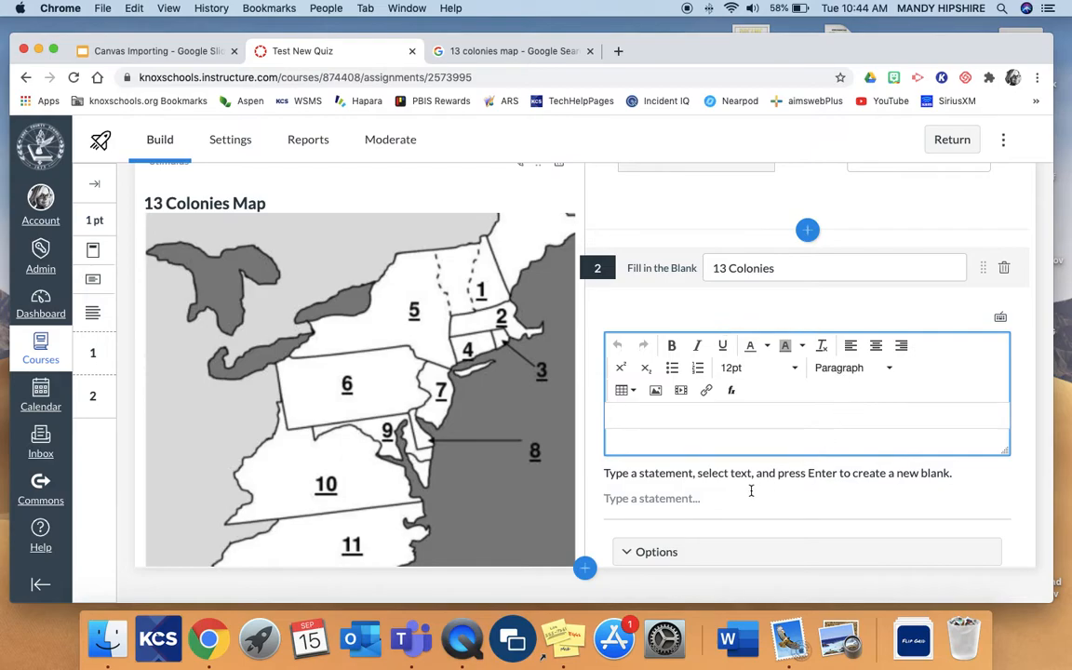
{"action": "type", "text": "which"}
{"action": "key", "text": "BackSpace"}
{"action": "key", "text": "BackSpace"}
{"action": "key", "text": "BackSpace"}
{"action": "key", "text": "BackSpace"}
{"action": "type", "text": "The _______ colony was the forst"}
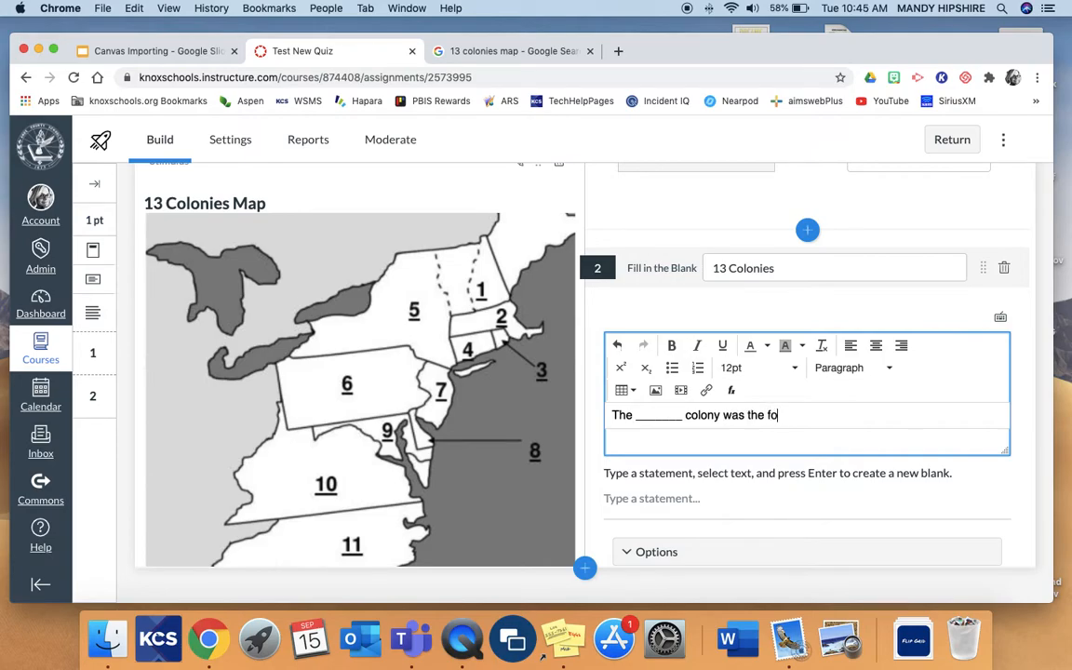
{"action": "key", "text": "BackSpace"}
{"action": "key", "text": "BackSpace"}
{"action": "key", "text": "BackSpace"}
{"action": "key", "text": "BackSpace"}
{"action": "type", "text": "rst colong"}
{"action": "key", "text": "BackSpace"}
{"action": "key", "text": "BackSpace"}
{"action": "type", "text": "y to...."}
Enter "test" as the fill-in statement and try to finish the question.
{"action": "scroll", "coordinate": [778, 540], "scroll_direction": "down", "scroll_amount": 3}
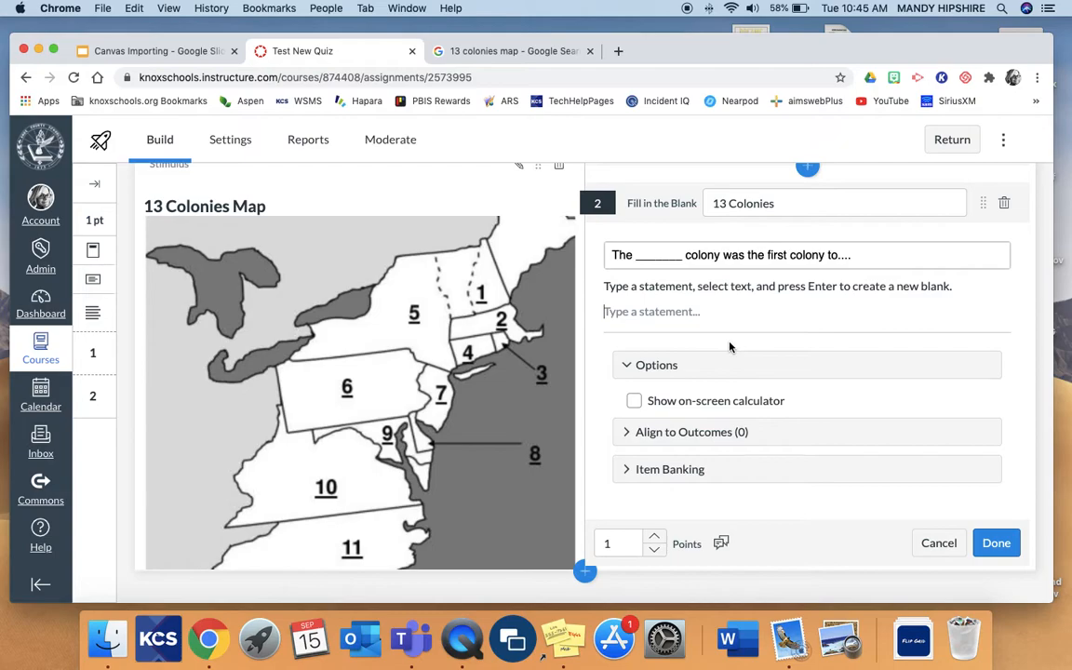
{"action": "type", "text": "test"}
{"action": "scroll", "coordinate": [762, 413], "scroll_direction": "down", "scroll_amount": 1}
{"action": "scroll", "coordinate": [762, 413], "scroll_direction": "down", "scroll_amount": 2}
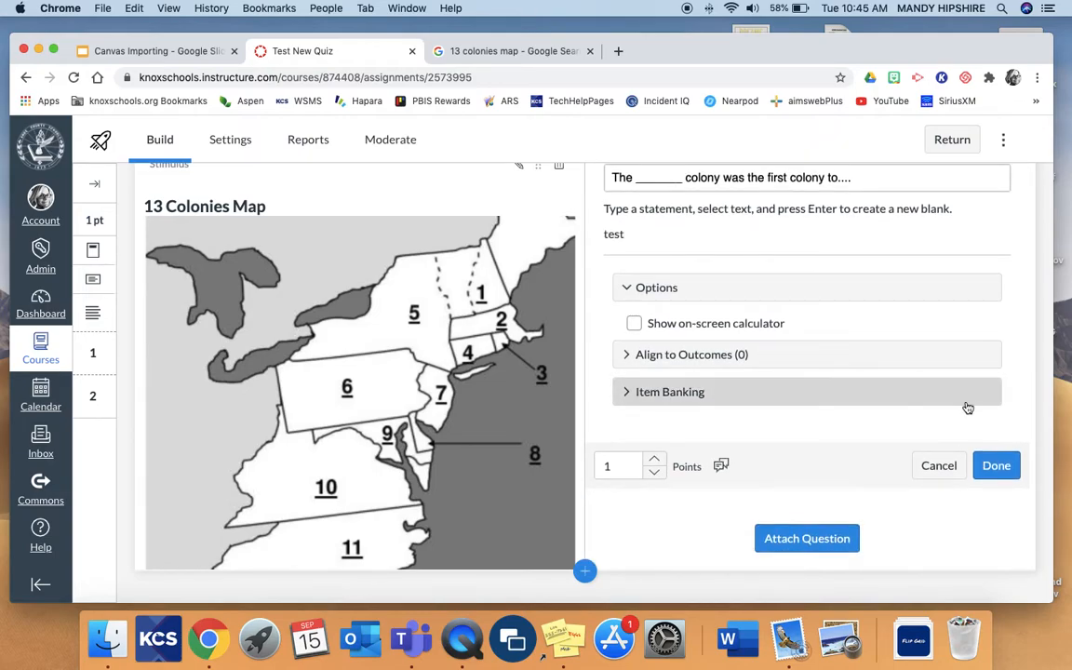
{"action": "left_click", "coordinate": [996, 463]}
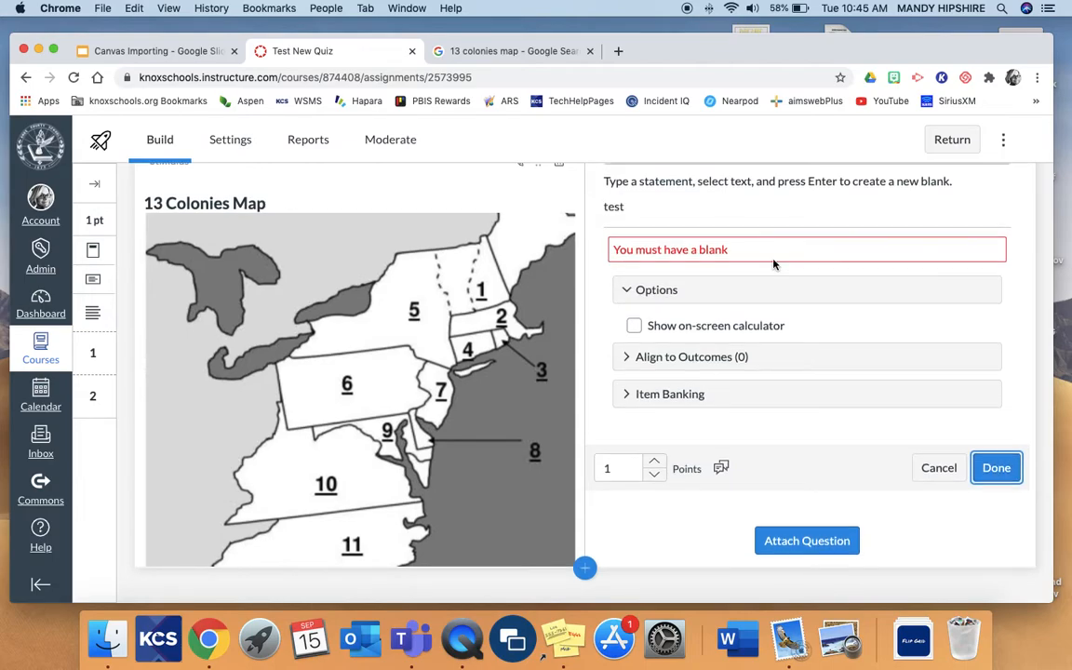
Turn the word "test" in the statement into a blank space and finish the Fill in the Blank question.
{"action": "scroll", "coordinate": [695, 232], "scroll_direction": "up", "scroll_amount": 4}
{"action": "left_click", "coordinate": [658, 283]}
{"action": "left_click_drag", "start_coordinate": [637, 282], "coordinate": [577, 279]}
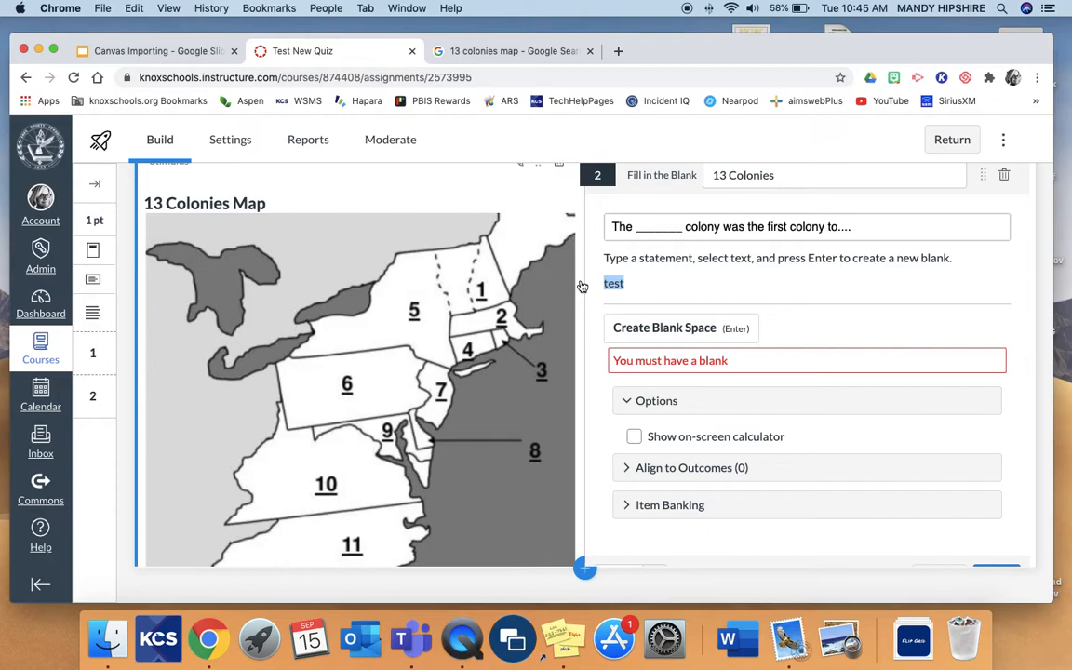
{"action": "key", "text": "Return"}
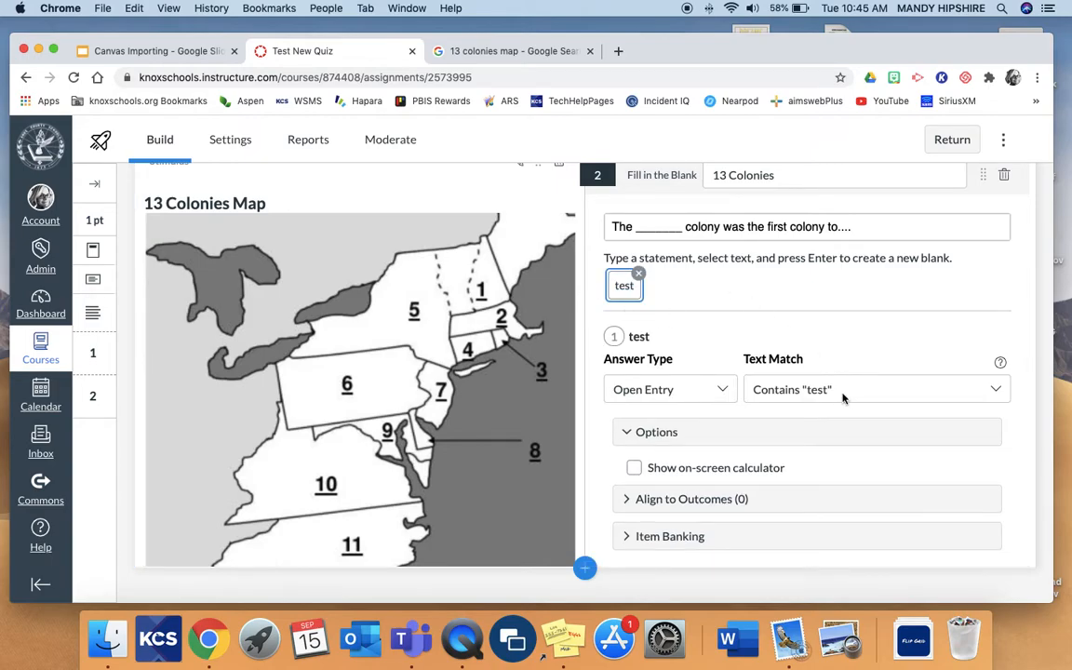
{"action": "scroll", "coordinate": [756, 410], "scroll_direction": "down", "scroll_amount": 2}
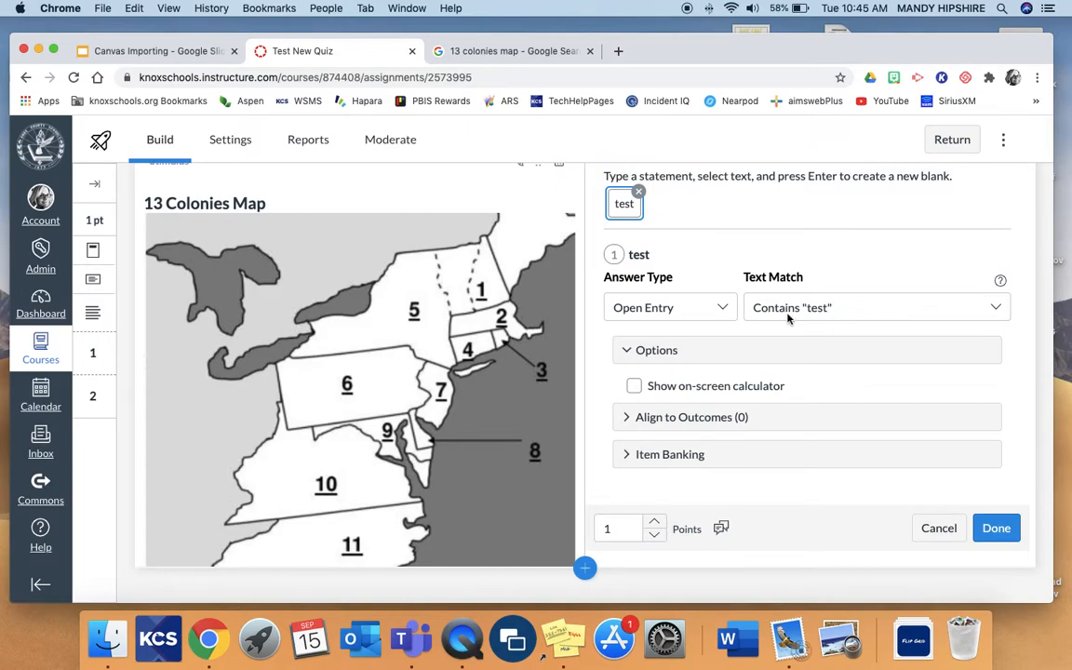
{"action": "left_click", "coordinate": [998, 530]}
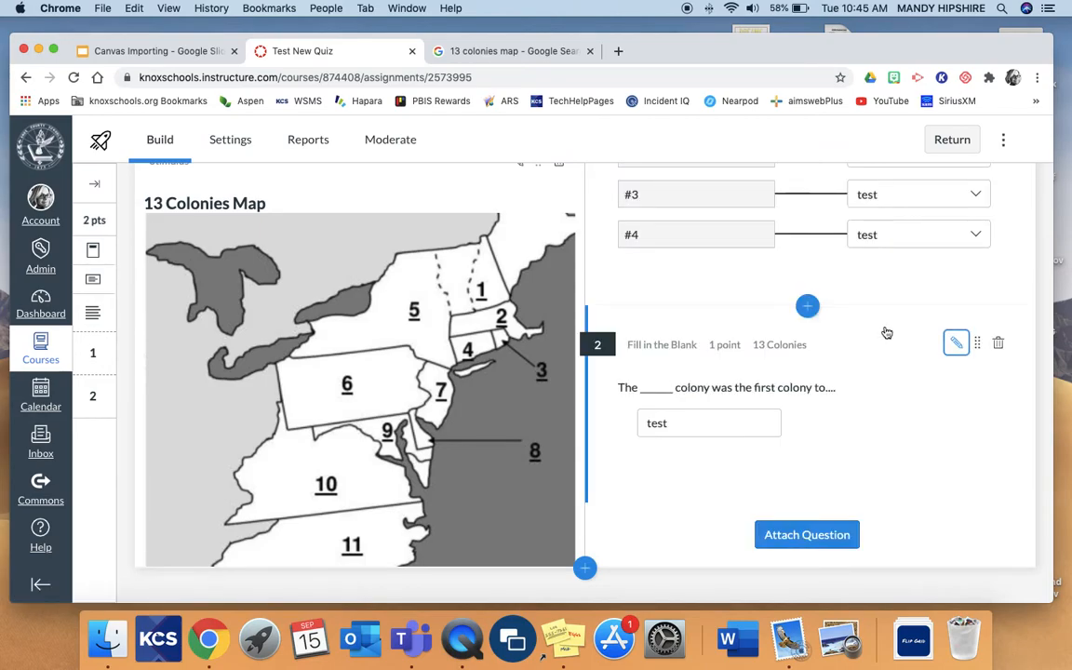
View the available item banks from the insert content options, and close the list.
{"action": "scroll", "coordinate": [886, 333], "scroll_direction": "up", "scroll_amount": 2}
{"action": "scroll", "coordinate": [887, 333], "scroll_direction": "down", "scroll_amount": 2}
{"action": "left_click", "coordinate": [585, 569]}
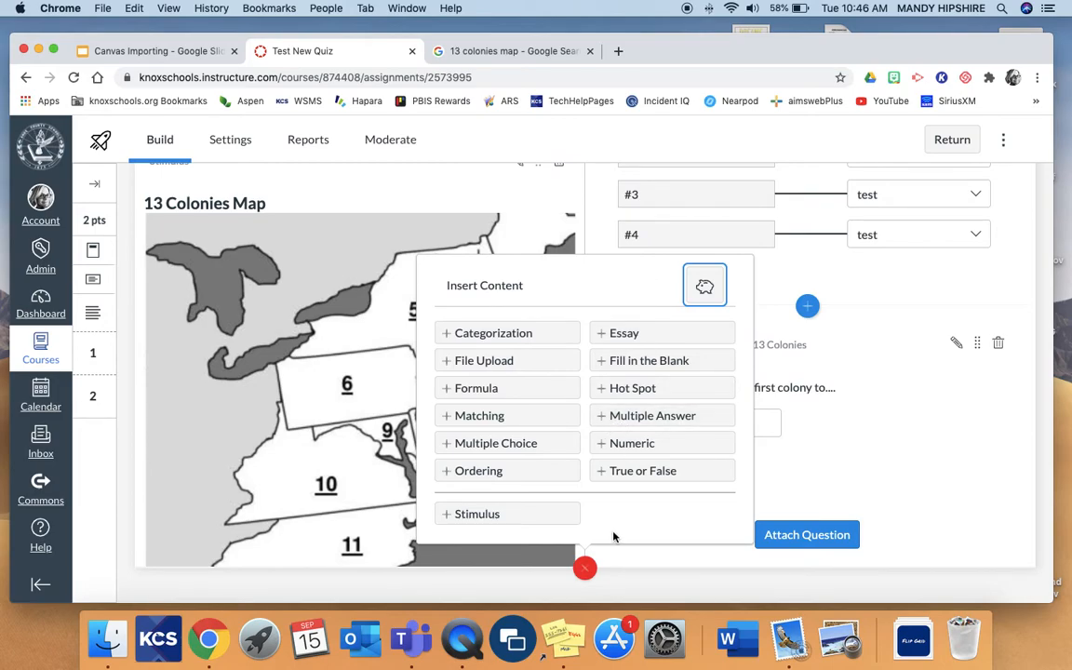
{"action": "left_click", "coordinate": [706, 287]}
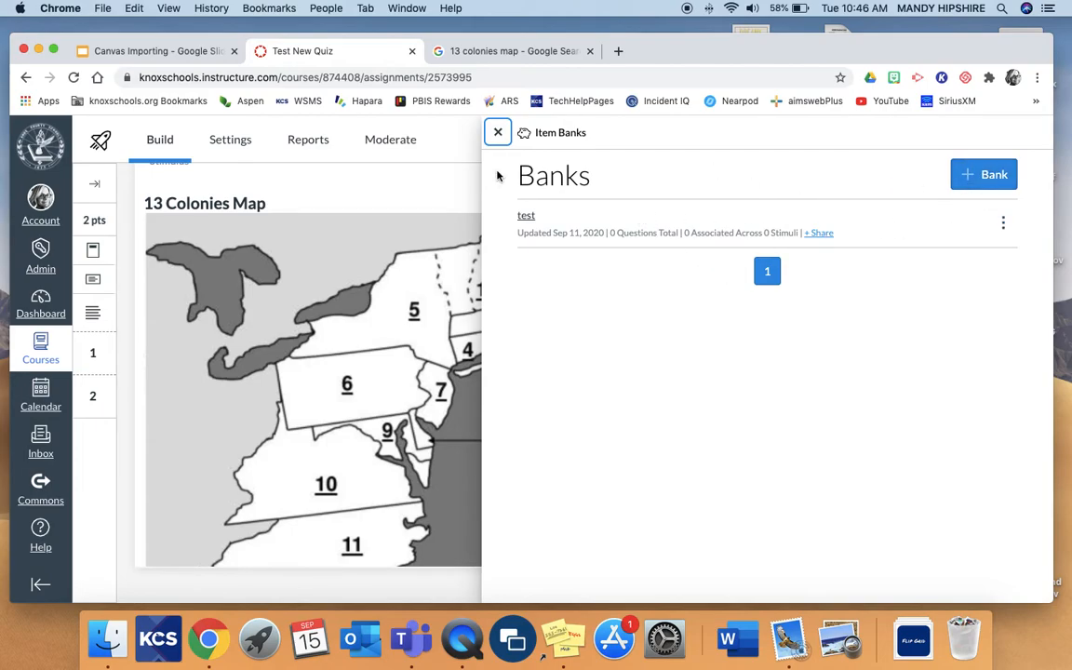
{"action": "left_click", "coordinate": [500, 133]}
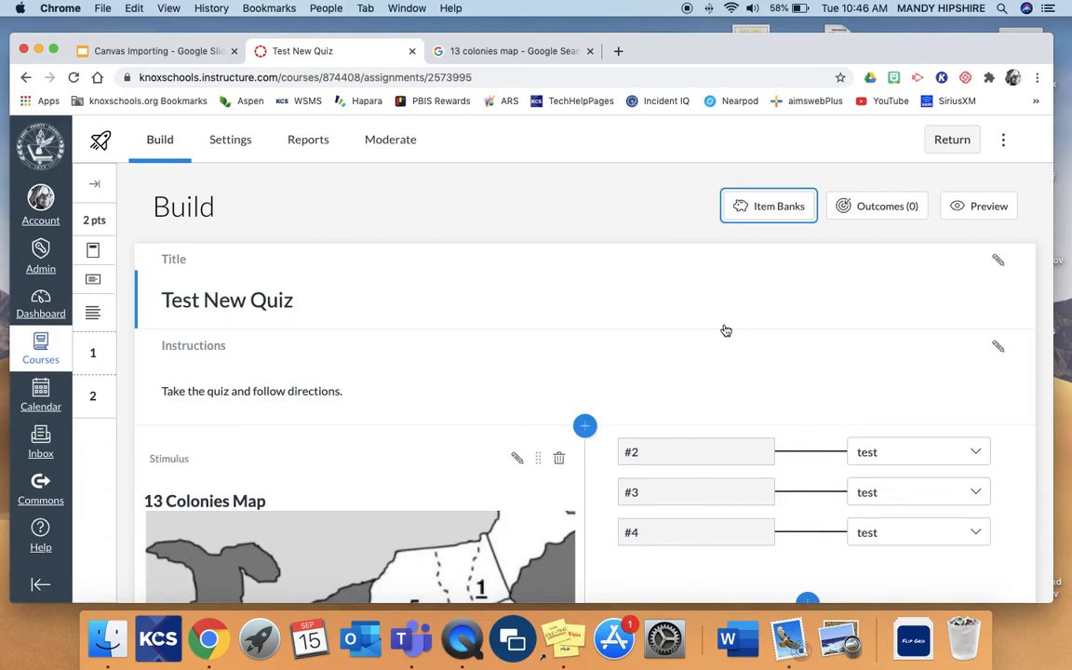
Inspect the existing and new item bank options for the Fill in the Blank question, and leave without adding it to a bank.
{"action": "scroll", "coordinate": [726, 330], "scroll_direction": "down", "scroll_amount": 5}
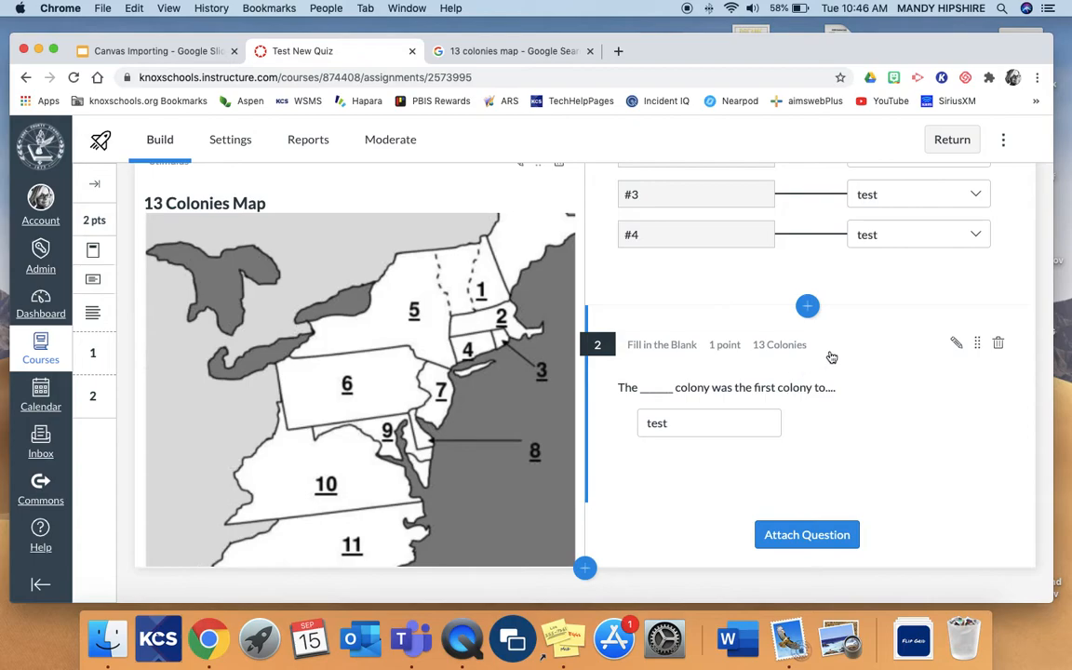
{"action": "left_click", "coordinate": [954, 346]}
{"action": "scroll", "coordinate": [858, 371], "scroll_direction": "down", "scroll_amount": 5}
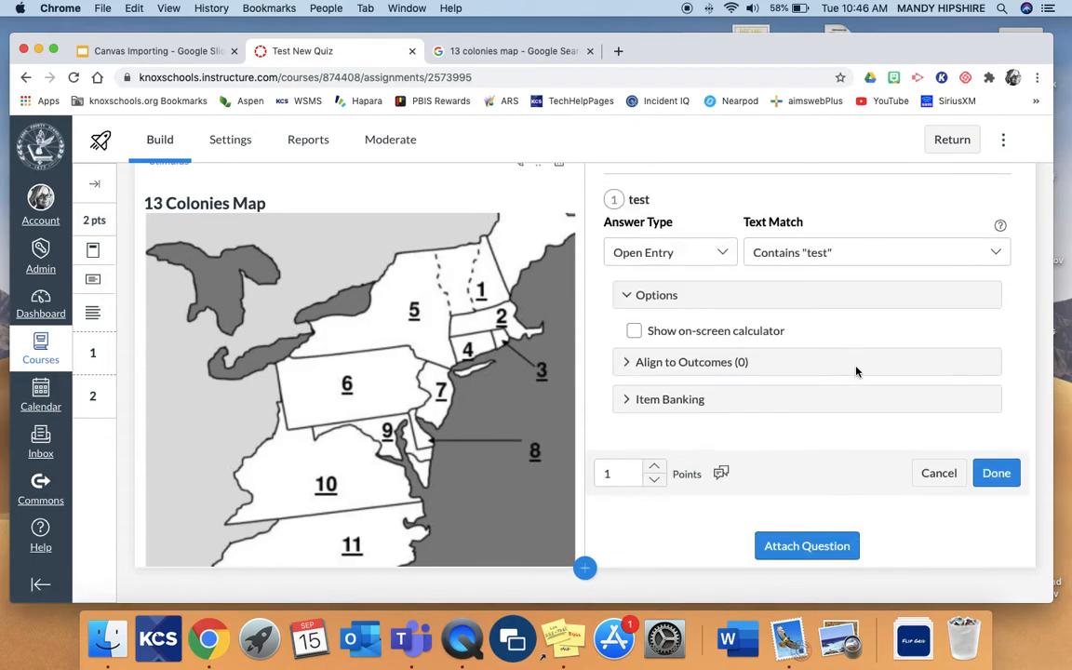
{"action": "left_click", "coordinate": [684, 385]}
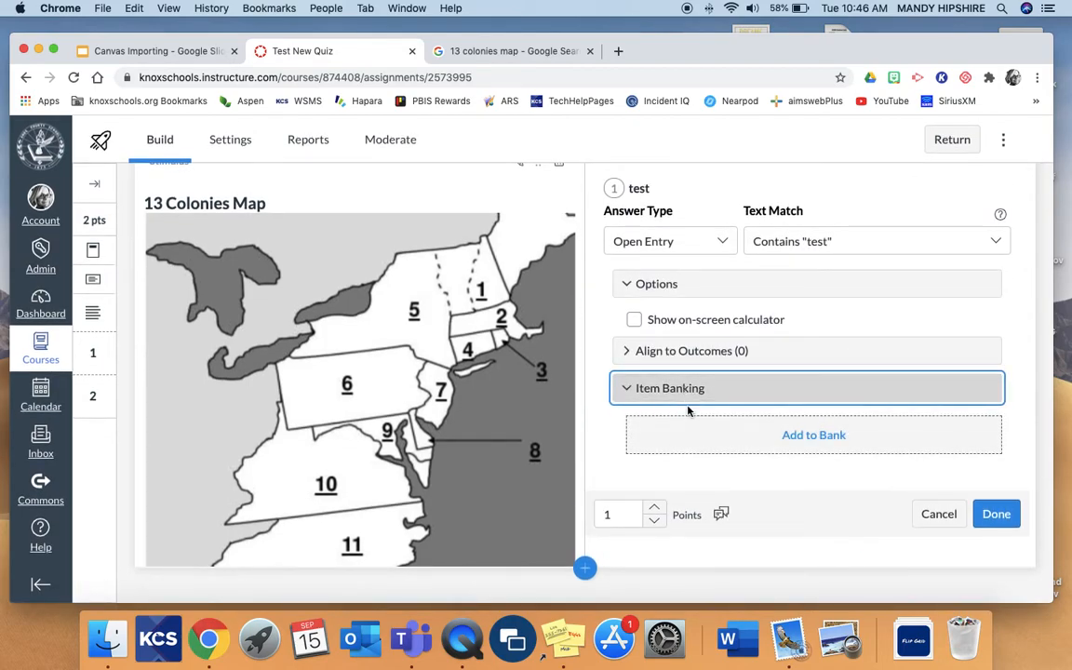
{"action": "left_click", "coordinate": [815, 438]}
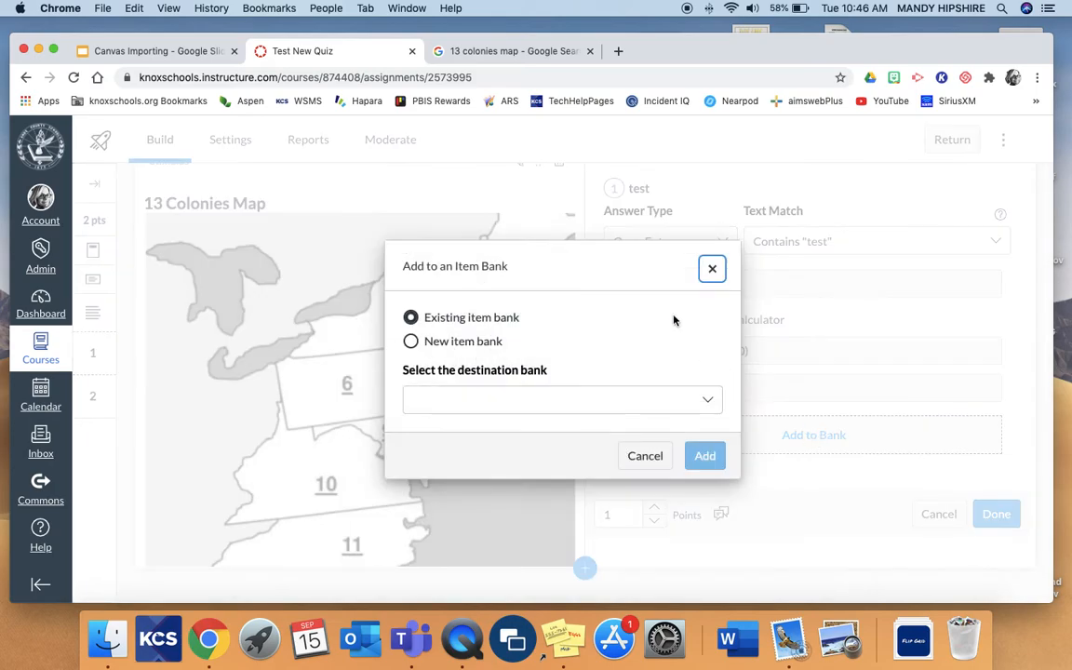
{"action": "left_click", "coordinate": [411, 342]}
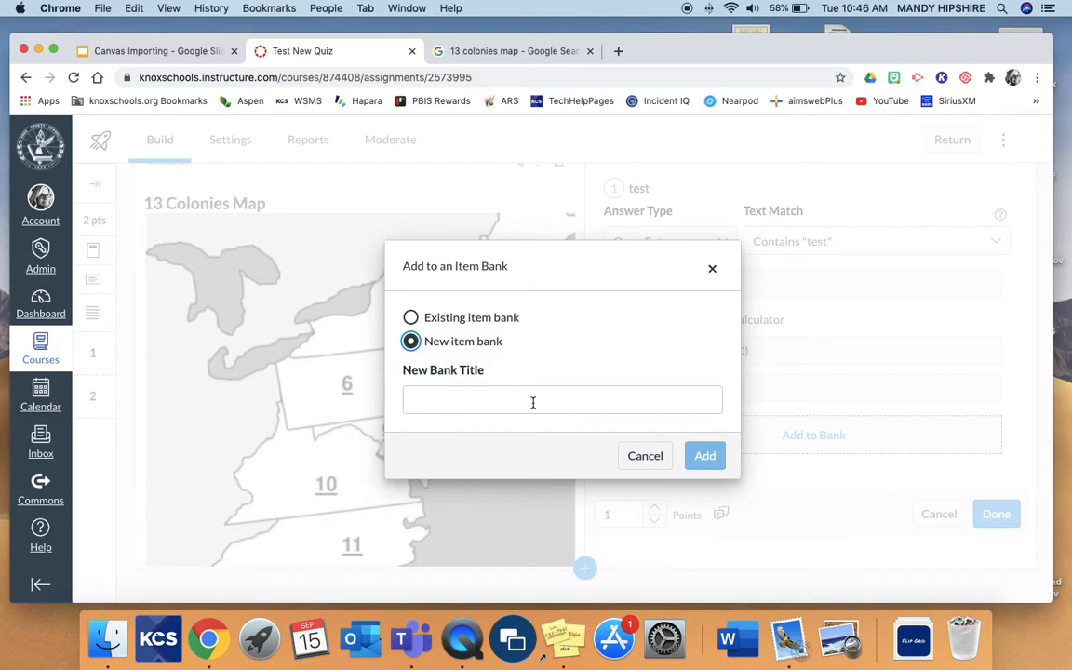
{"action": "left_click", "coordinate": [643, 466]}
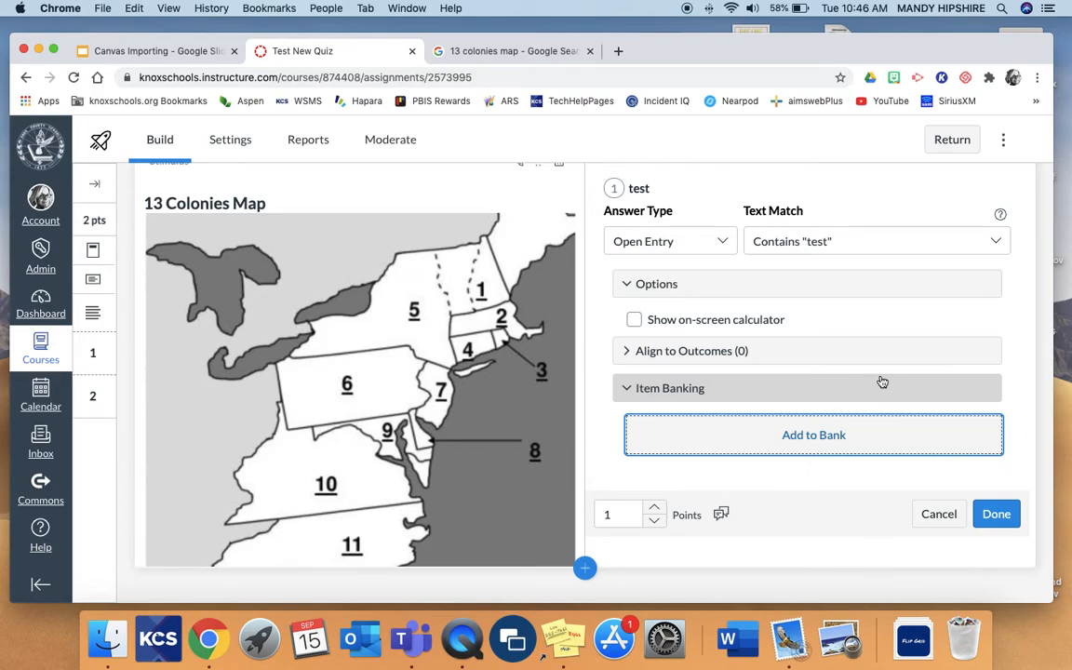
View the quiz's available reports and return to building the quiz.
{"action": "scroll", "coordinate": [883, 383], "scroll_direction": "up", "scroll_amount": 12}
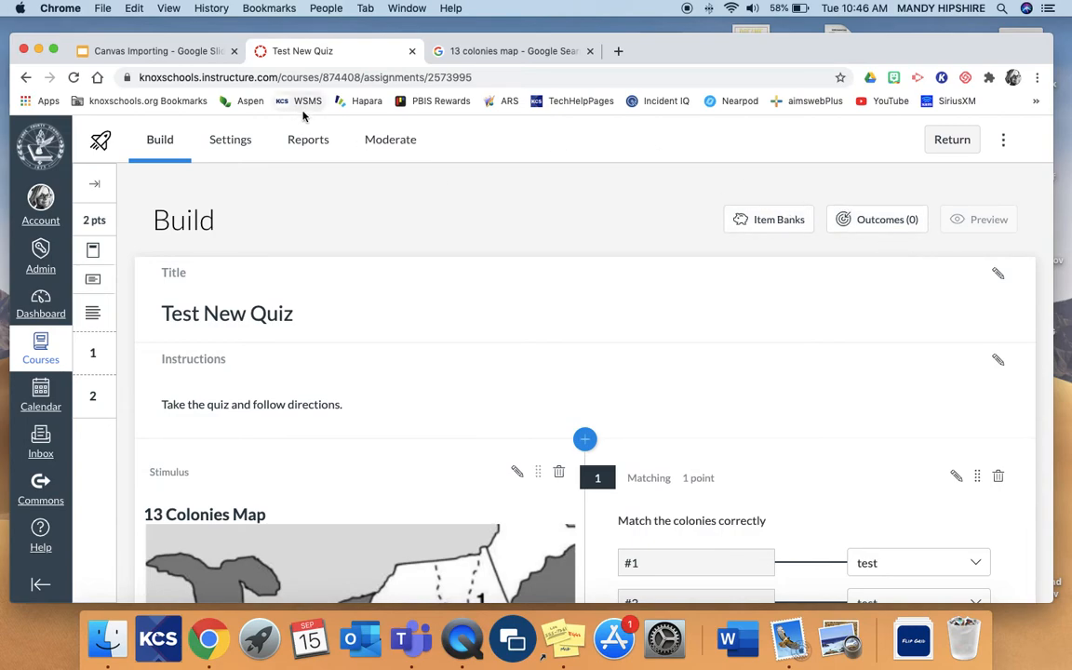
{"action": "left_click", "coordinate": [308, 140]}
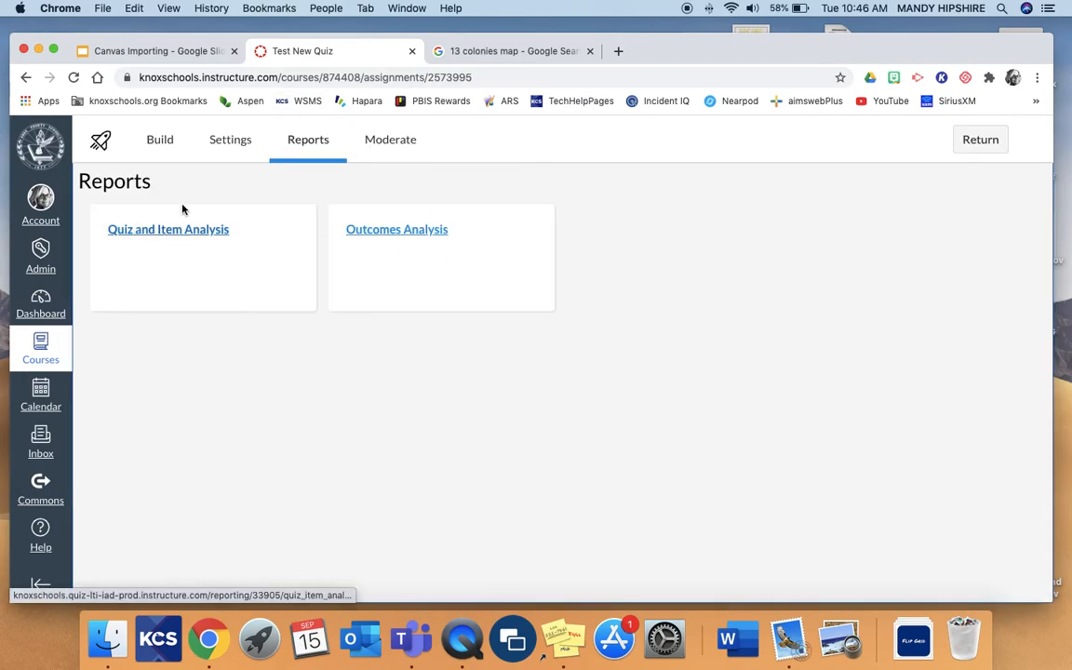
{"action": "left_click", "coordinate": [166, 143]}
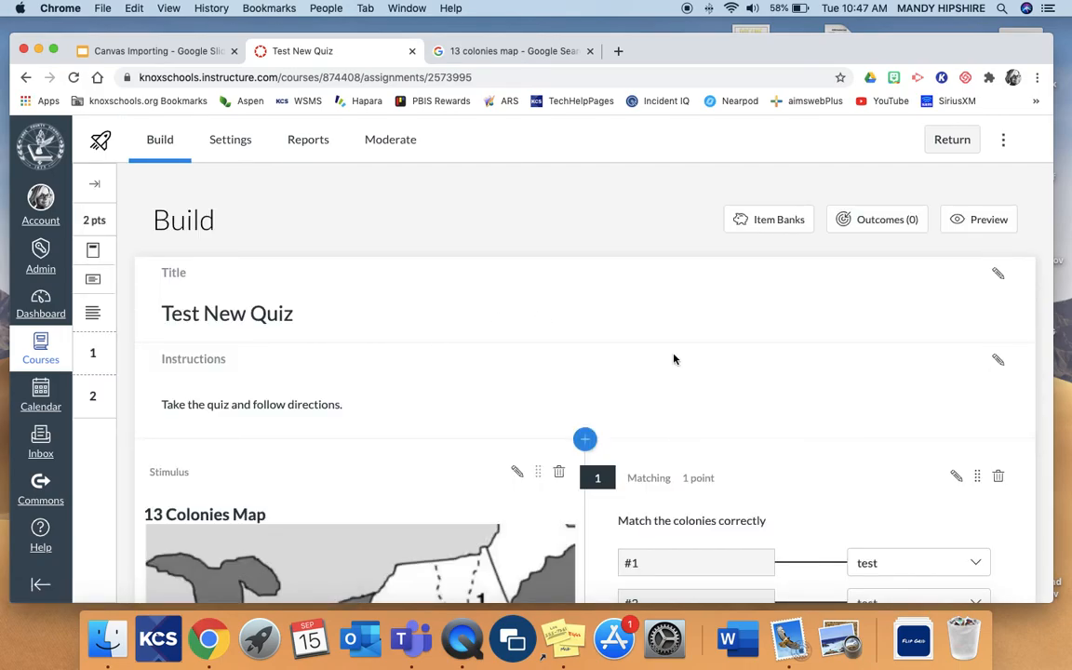
Review the 13 Colonies Map stimulus alongside its attached Matching and Fill in the Blank questions.
{"action": "scroll", "coordinate": [674, 360], "scroll_direction": "down", "scroll_amount": 2}
{"action": "scroll", "coordinate": [666, 349], "scroll_direction": "down", "scroll_amount": 4}
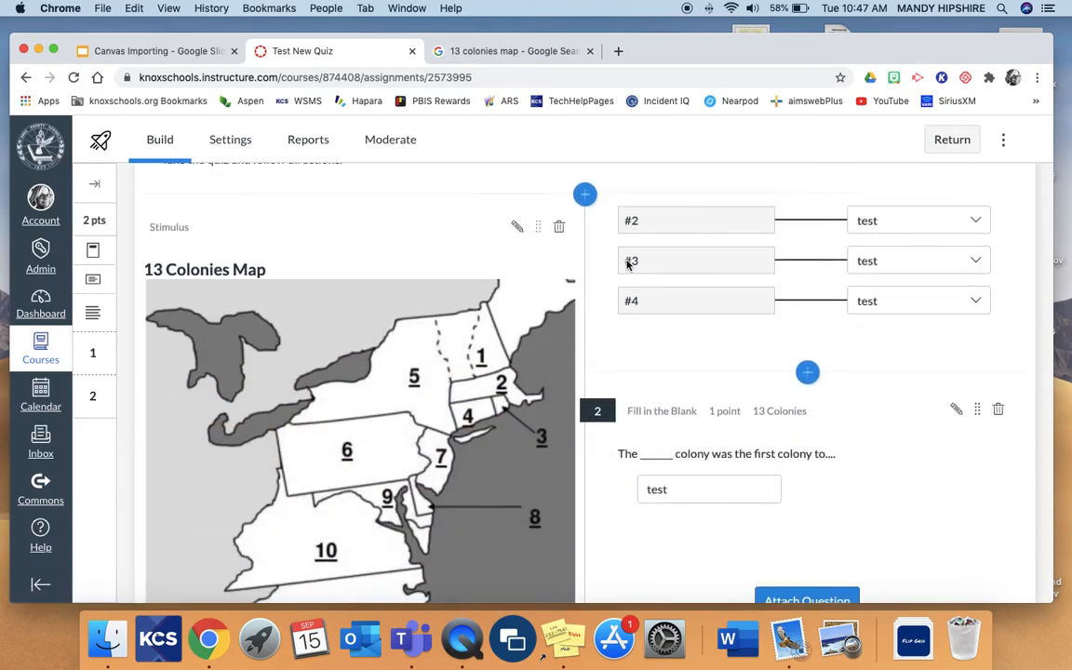
{"action": "scroll", "coordinate": [628, 267], "scroll_direction": "up", "scroll_amount": 4}
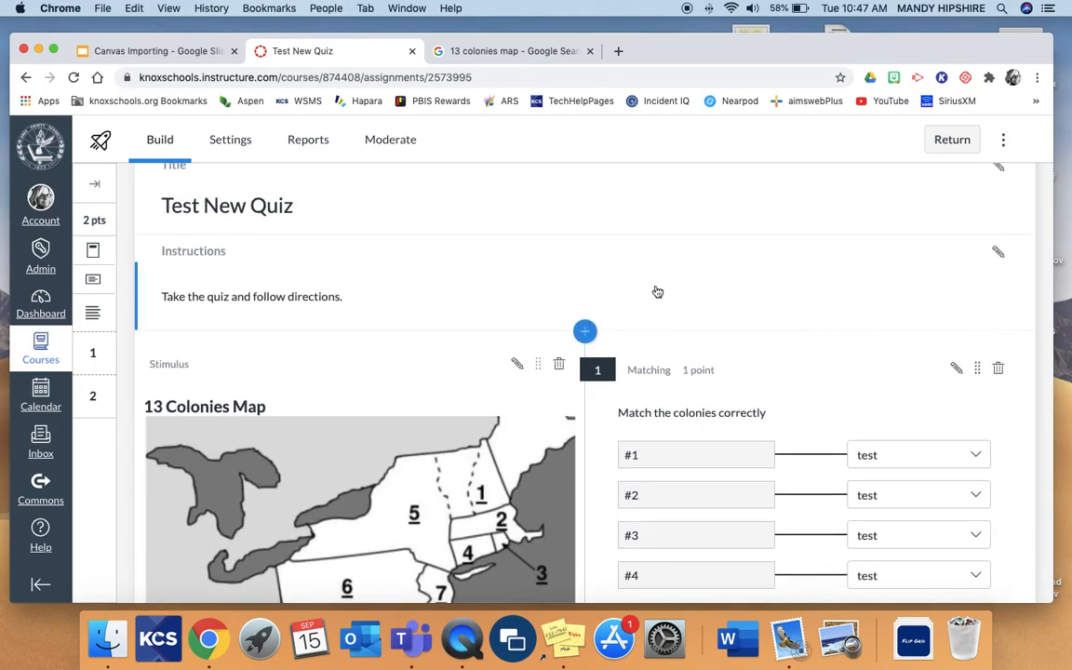
{"action": "scroll", "coordinate": [658, 292], "scroll_direction": "down", "scroll_amount": 2}
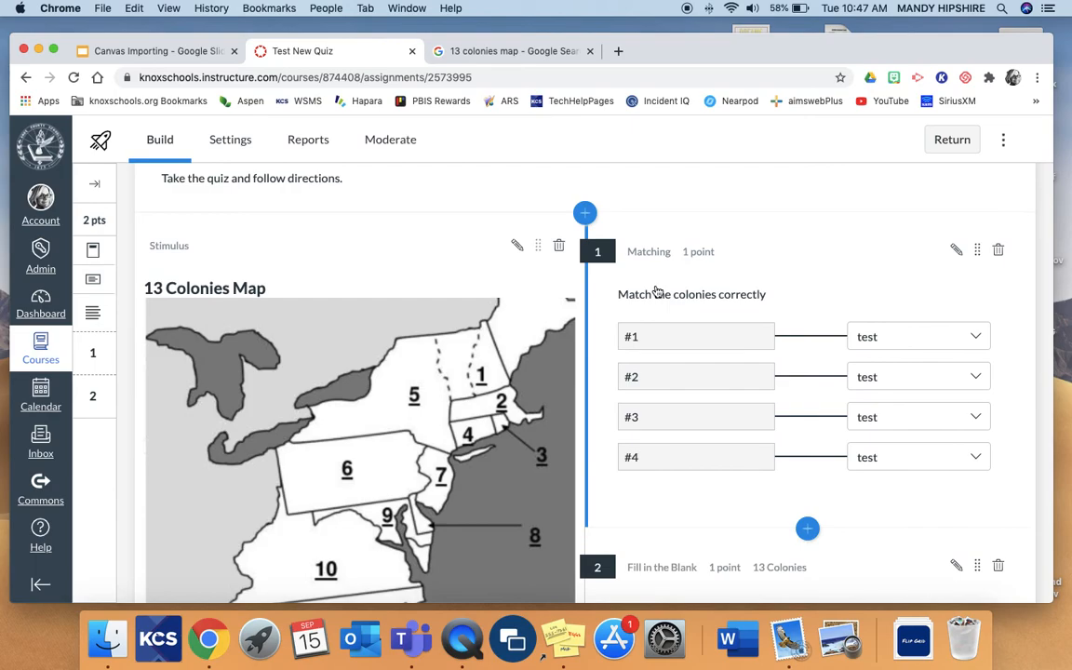
{"action": "scroll", "coordinate": [641, 210], "scroll_direction": "up", "scroll_amount": 2}
{"action": "scroll", "coordinate": [642, 211], "scroll_direction": "down", "scroll_amount": 2}
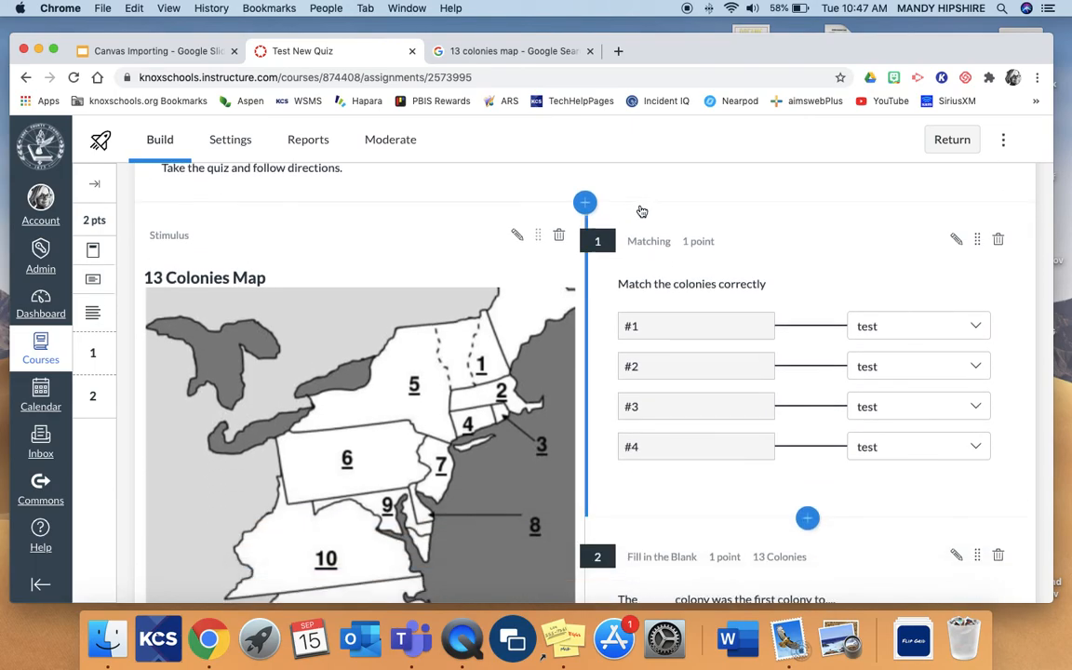
{"action": "scroll", "coordinate": [653, 290], "scroll_direction": "down", "scroll_amount": 2}
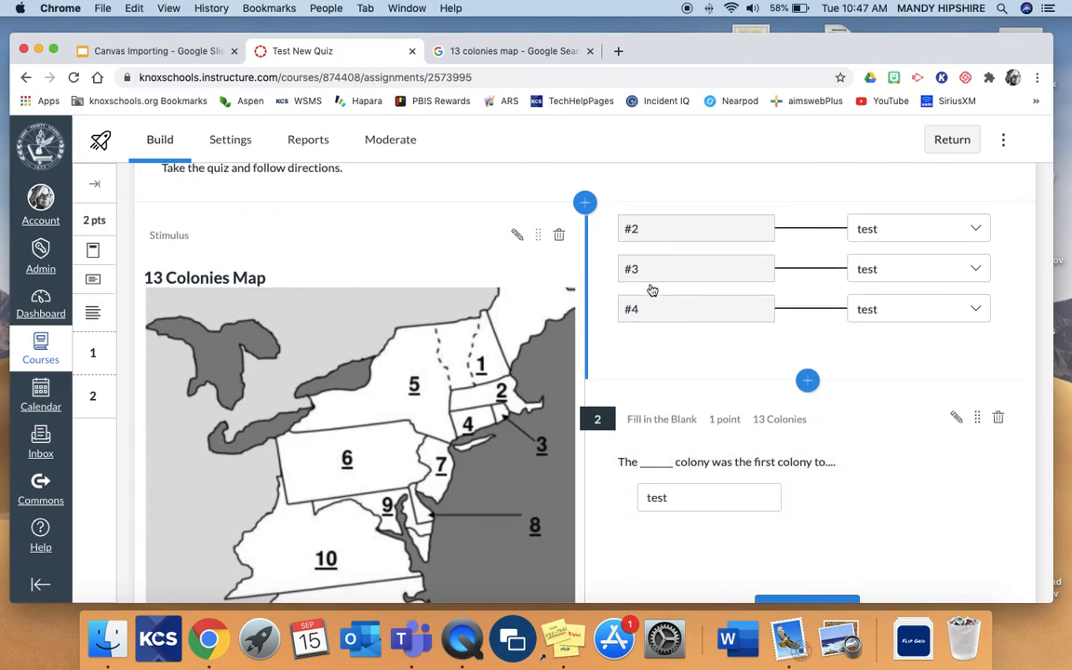
{"action": "scroll", "coordinate": [539, 326], "scroll_direction": "down", "scroll_amount": 5}
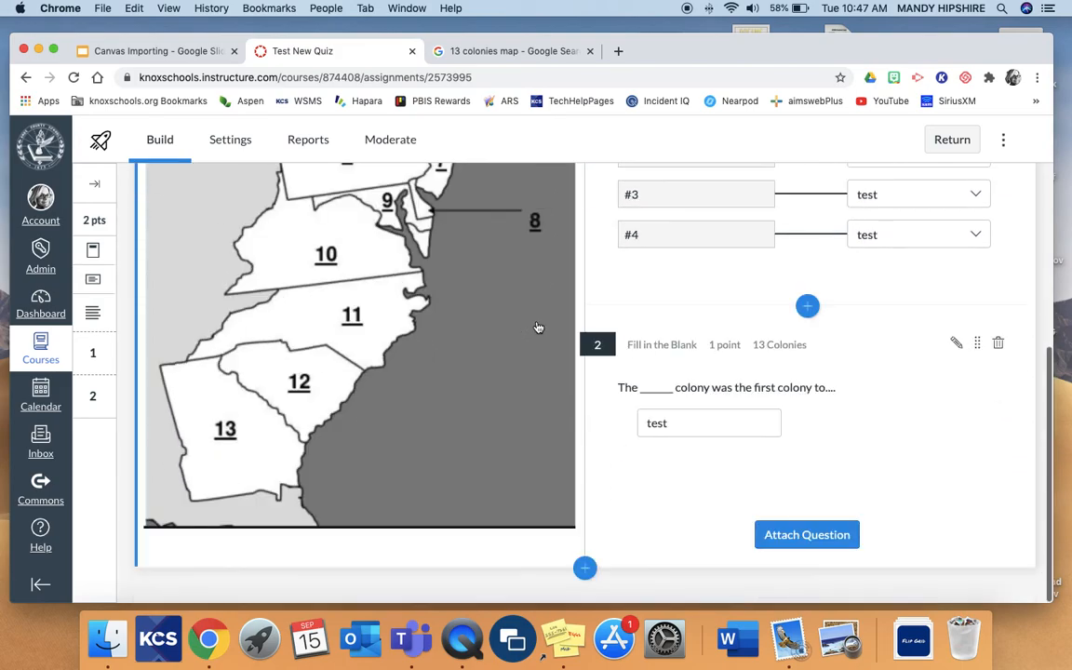
{"action": "scroll", "coordinate": [538, 327], "scroll_direction": "up", "scroll_amount": 6}
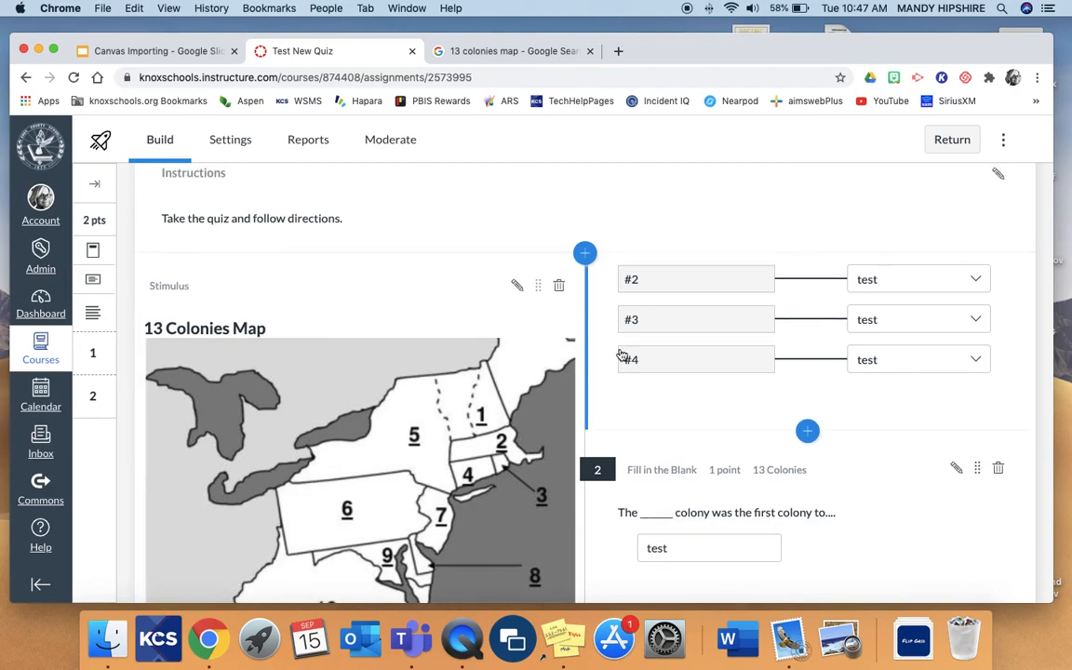
{"action": "scroll", "coordinate": [622, 354], "scroll_direction": "up", "scroll_amount": 3}
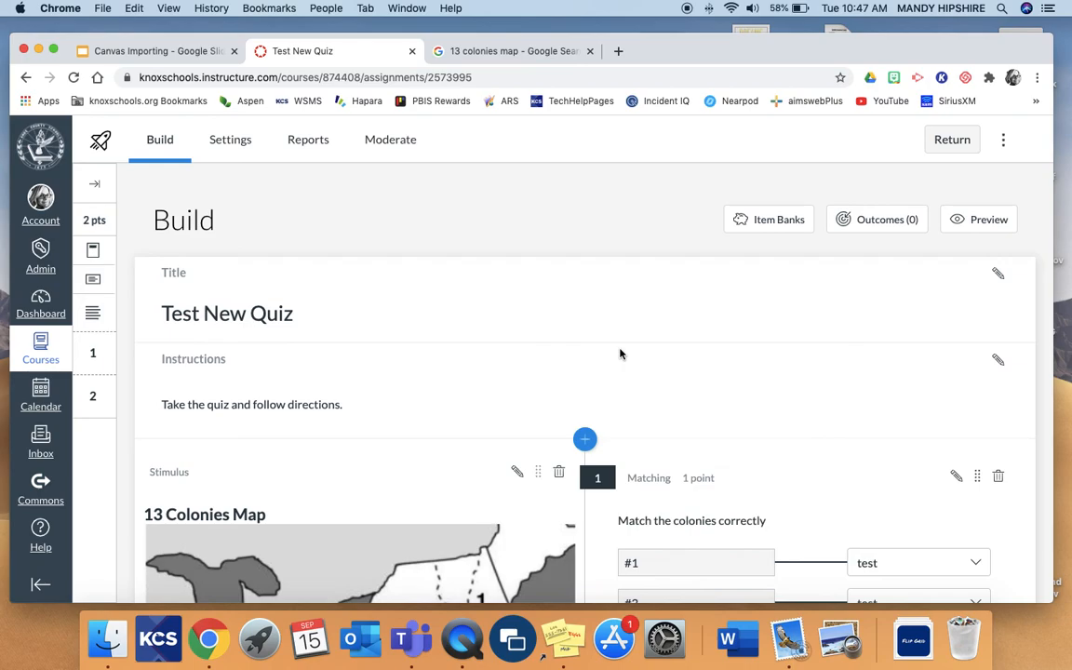
{"action": "scroll", "coordinate": [595, 360], "scroll_direction": "down", "scroll_amount": 3}
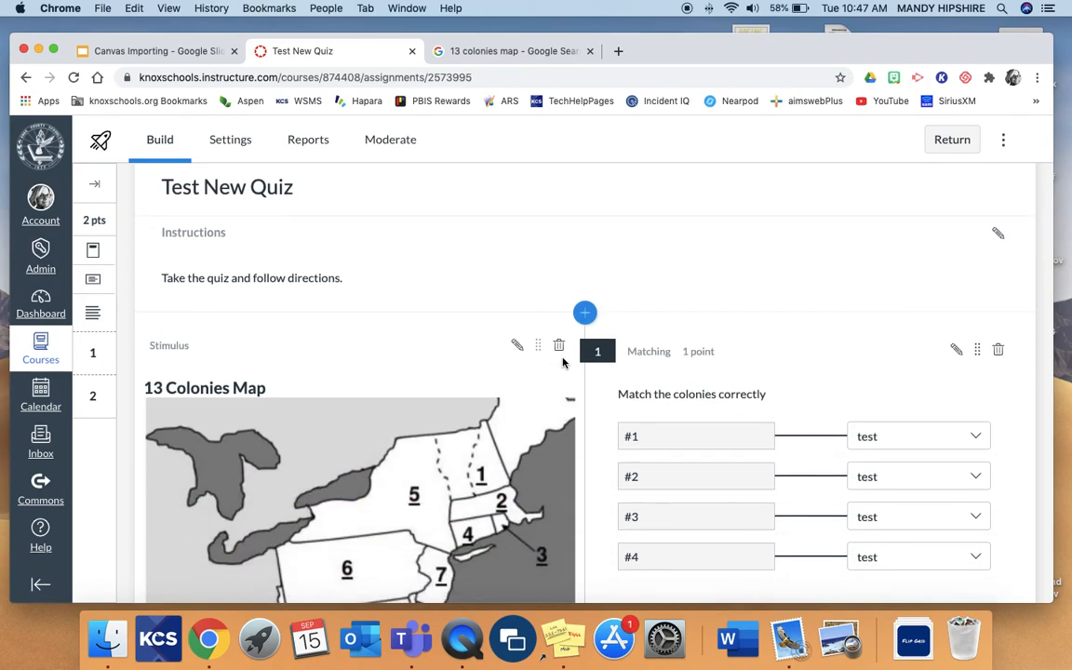
{"action": "scroll", "coordinate": [563, 363], "scroll_direction": "up", "scroll_amount": 3}
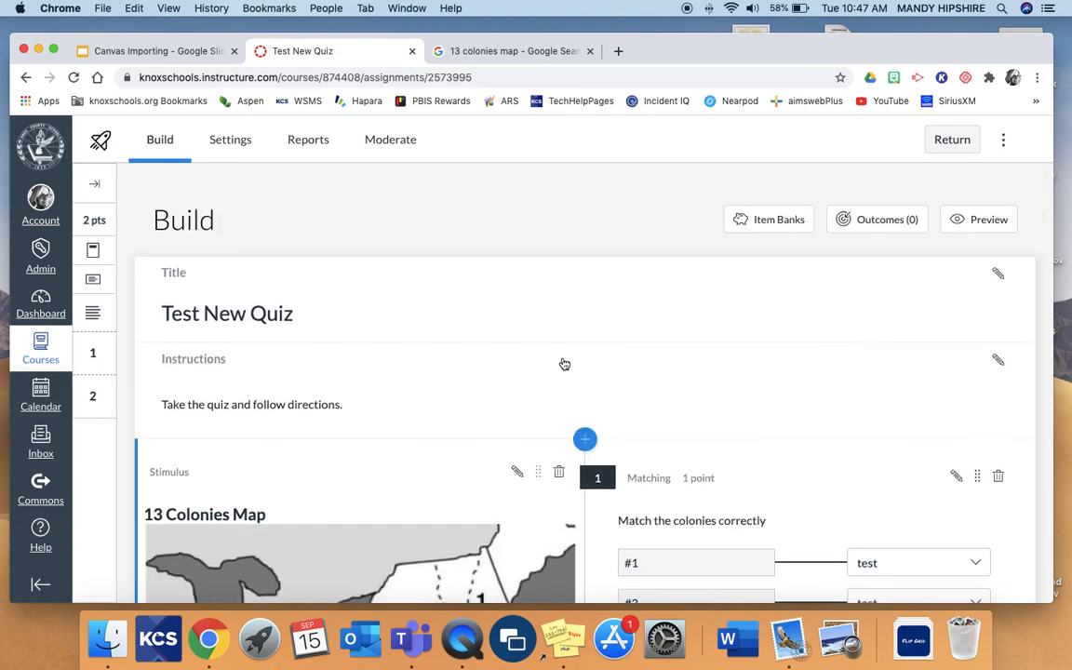